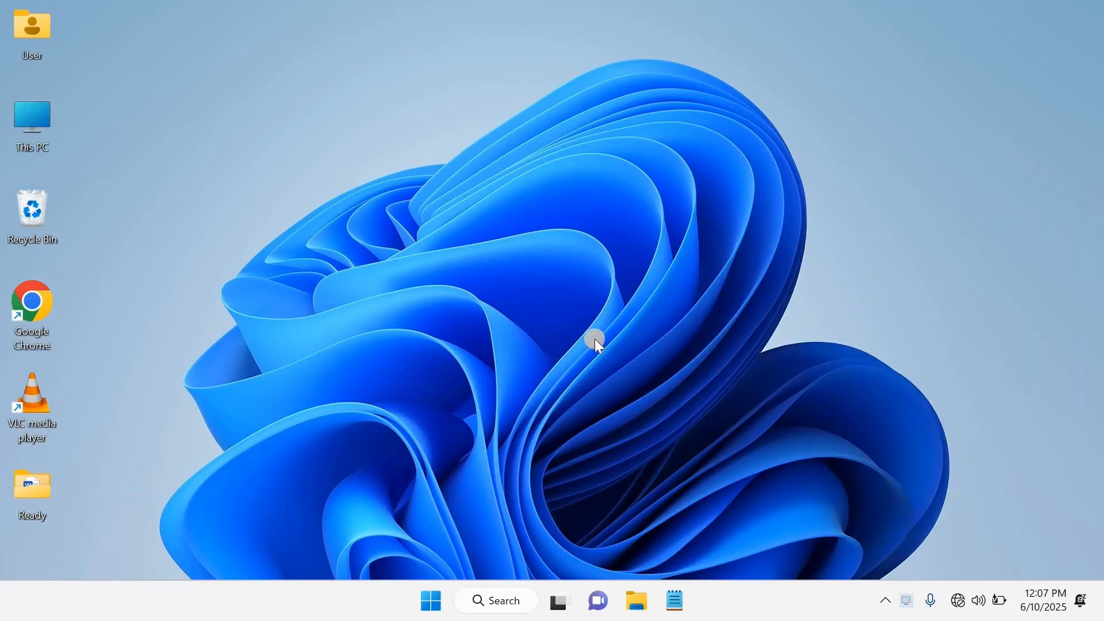
Launch Word with the ms word practice 1 document and maximize its window.
left_click(431, 601)
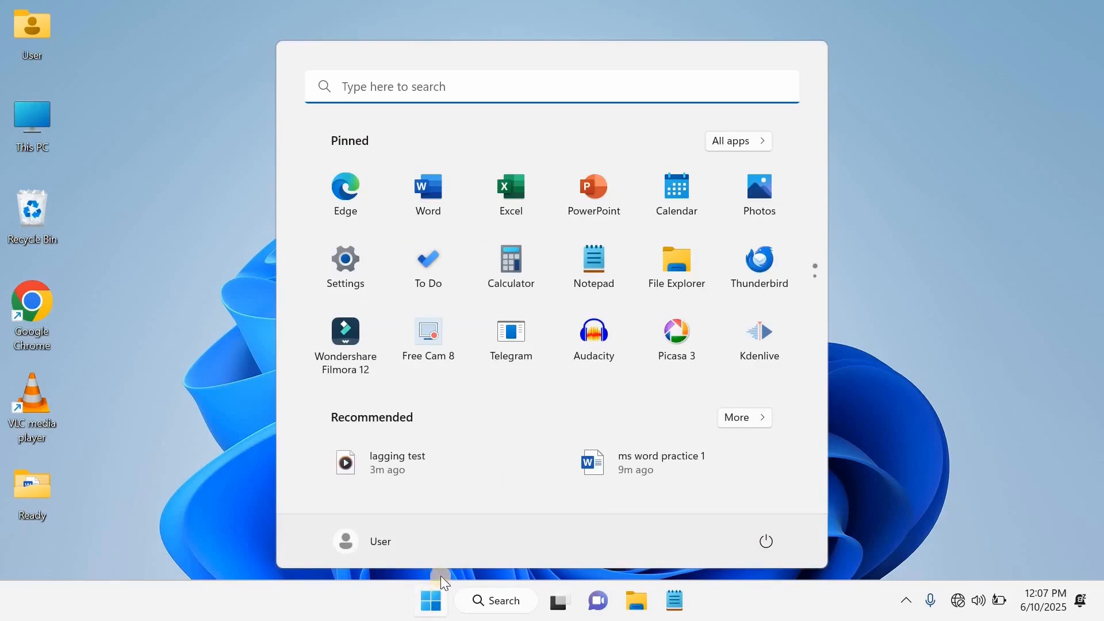
left_click(434, 192)
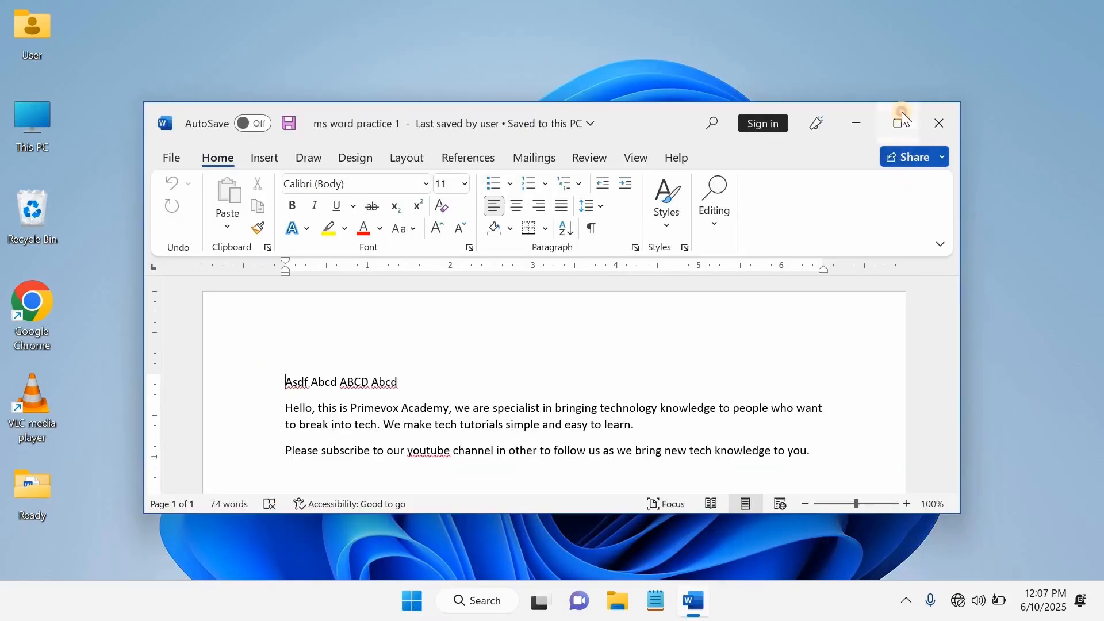
left_click(903, 113)
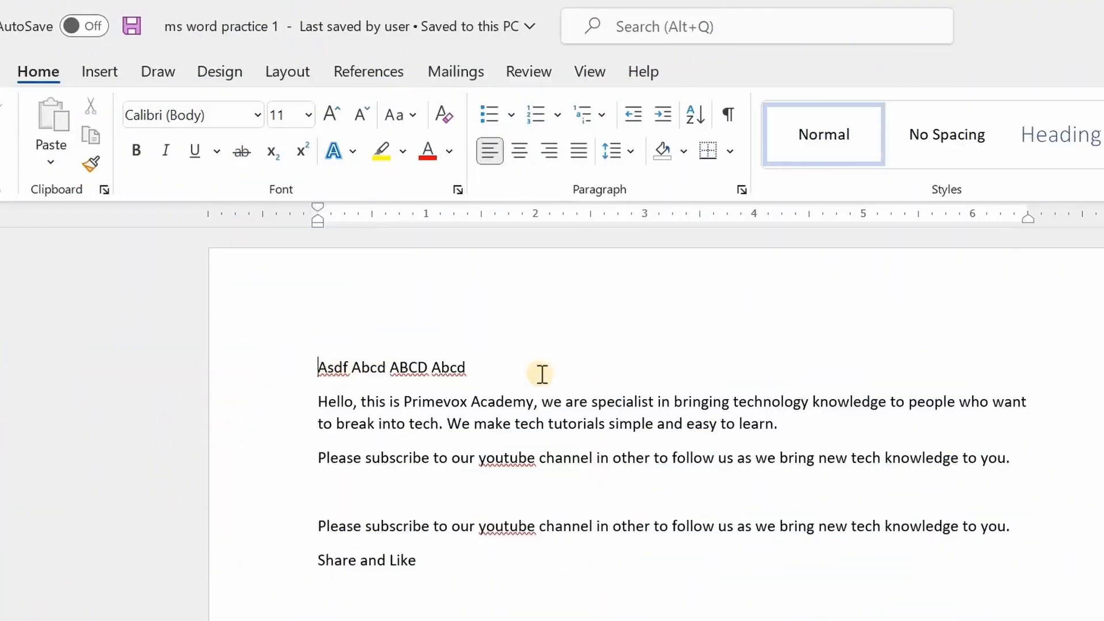
Replace the first line's text with the title "Ms word tutorial".
left_click_drag(525, 368, 320, 368)
type("ms word")
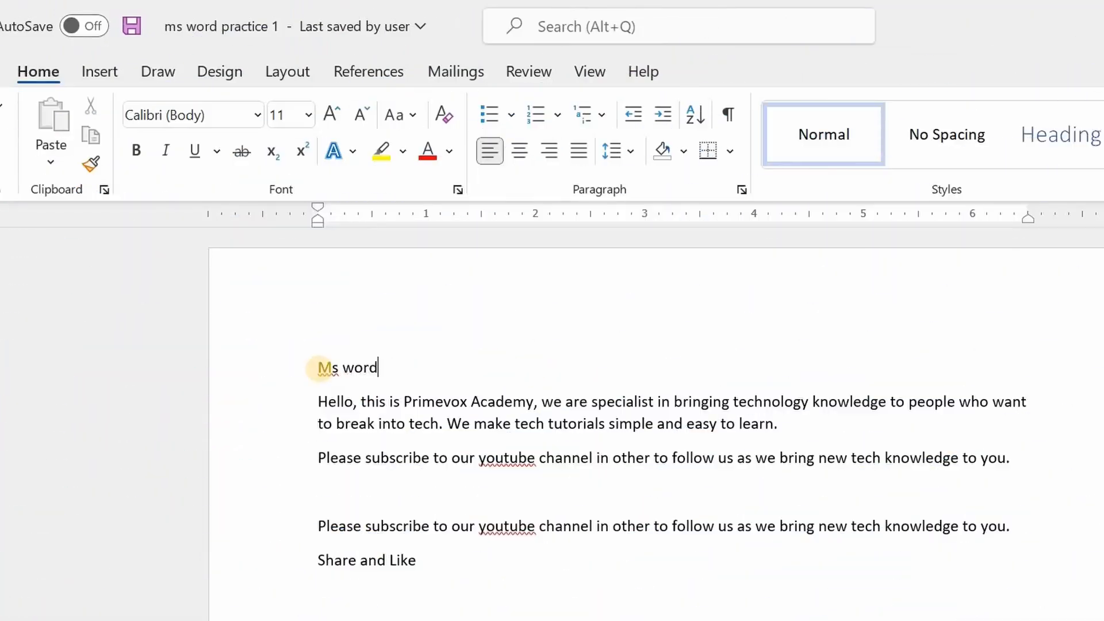
type(" tutorial")
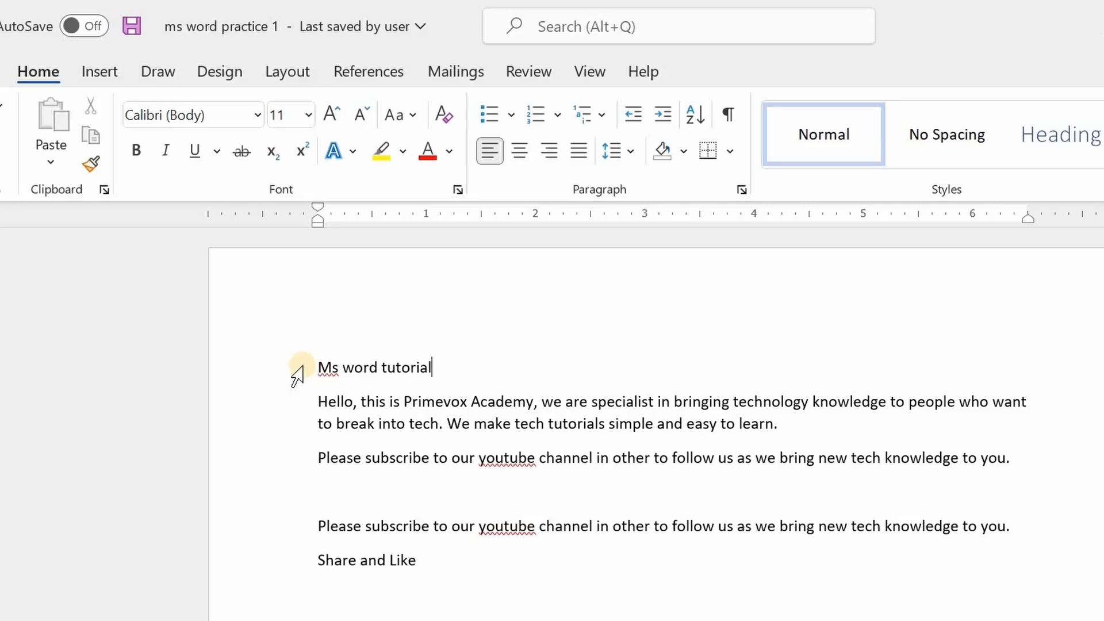
Set the font size of the "Ms word tutorial" title to 28.
left_click_drag(315, 366, 443, 370)
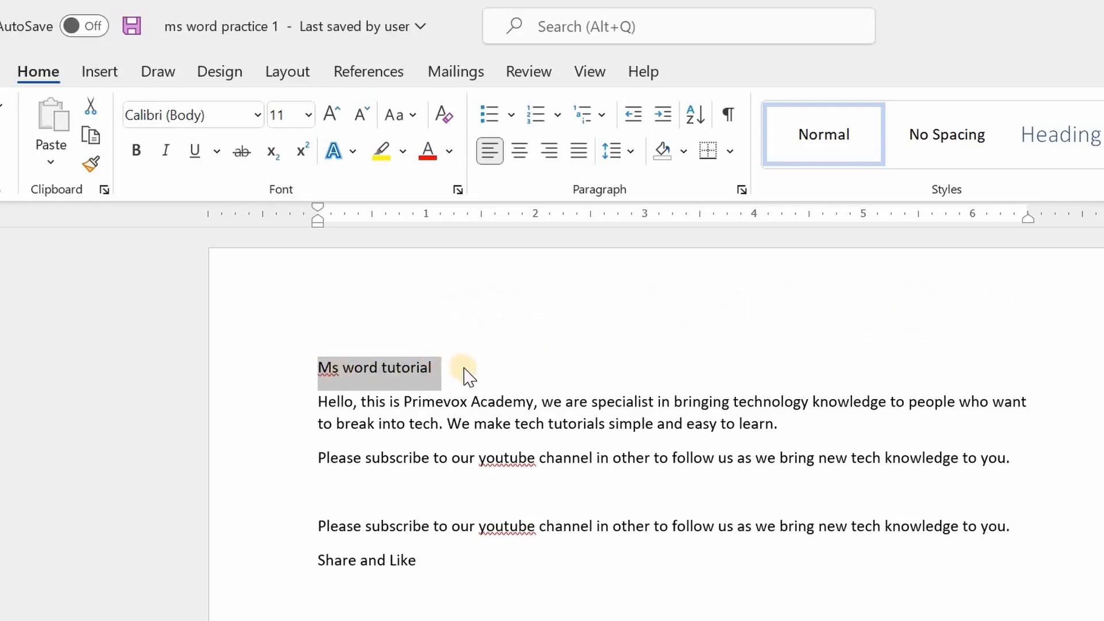
left_click(309, 116)
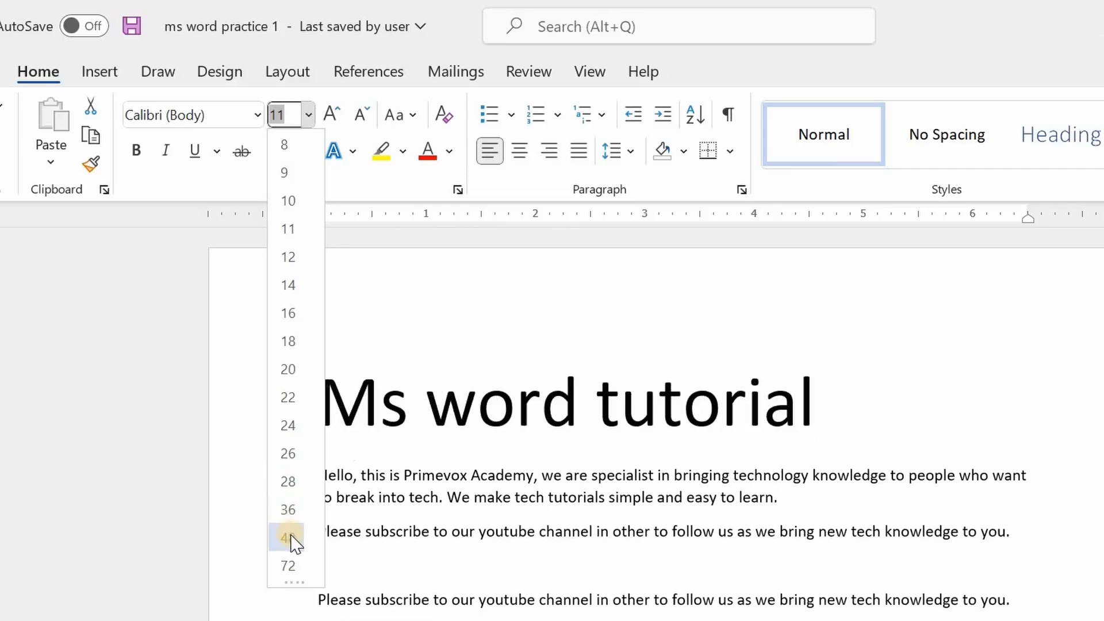
left_click(291, 482)
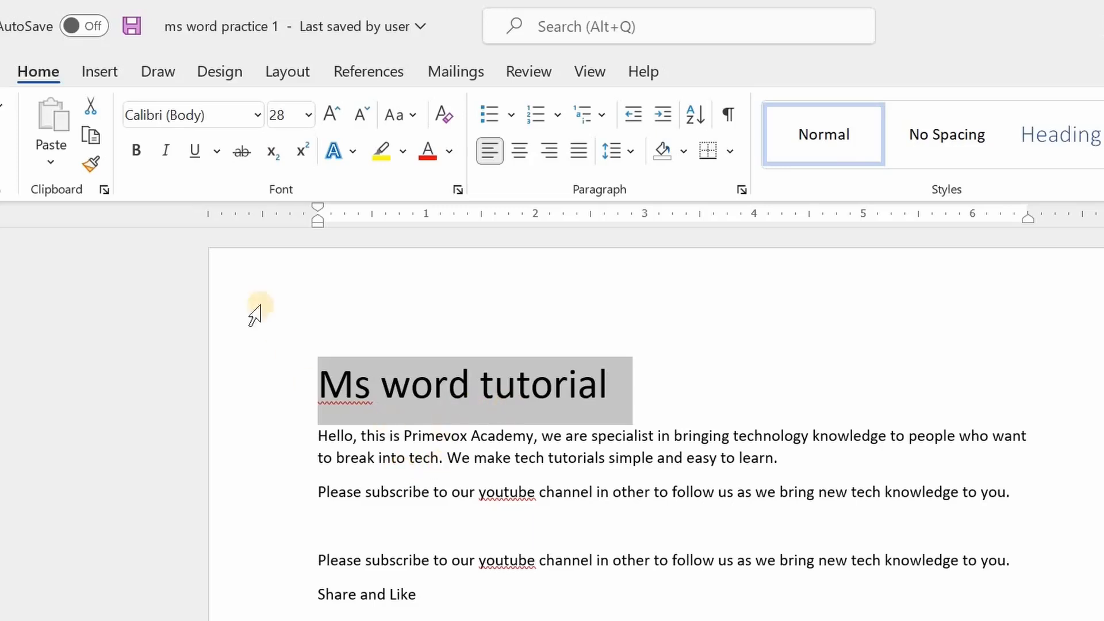
Change the title's font to Copperplate Gothic Bold.
left_click(257, 117)
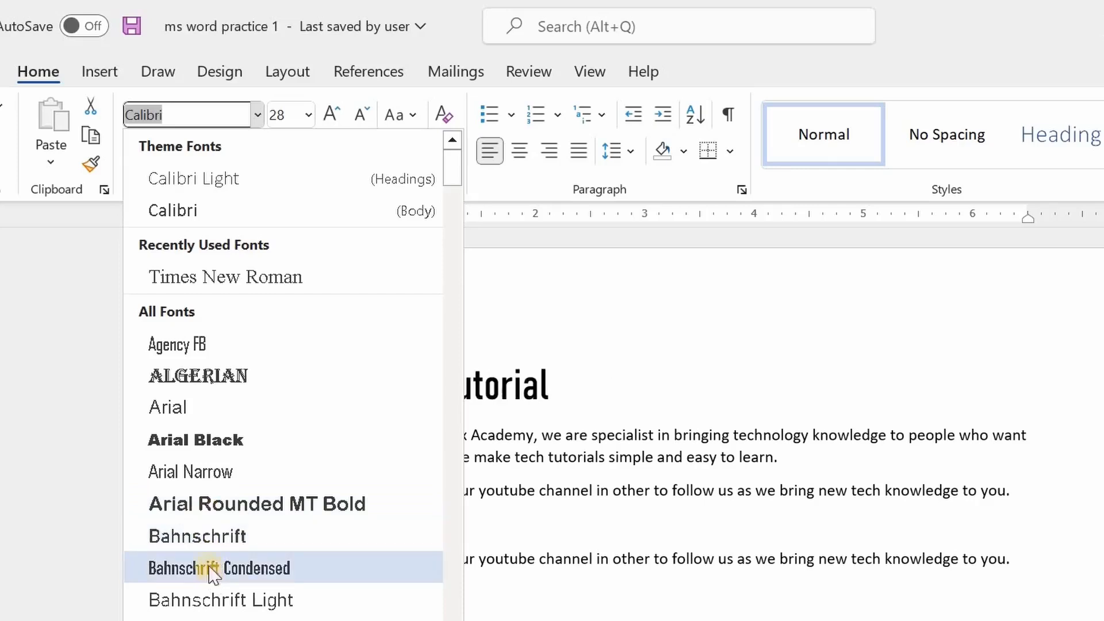
left_click(217, 441)
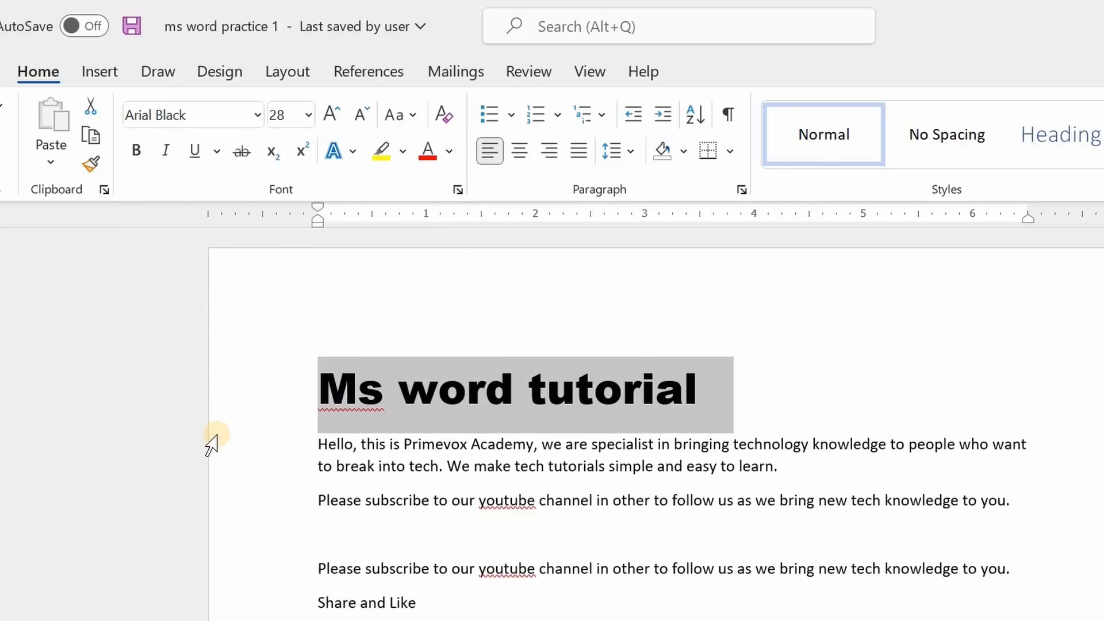
left_click(257, 118)
scroll(247, 410, "down", 6)
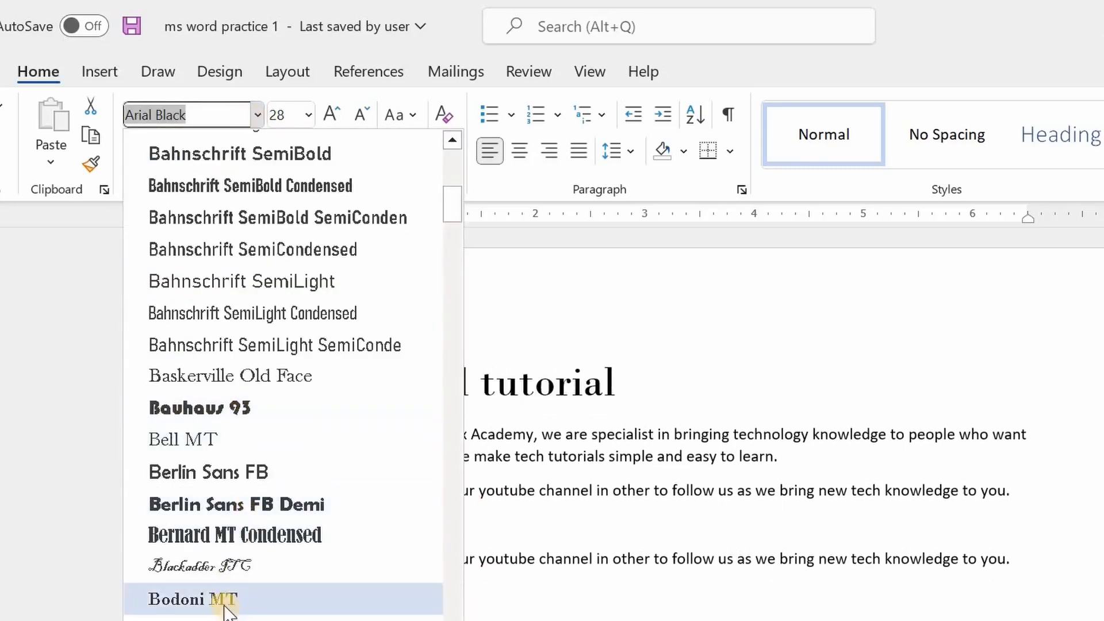
scroll(239, 591, "down", 9)
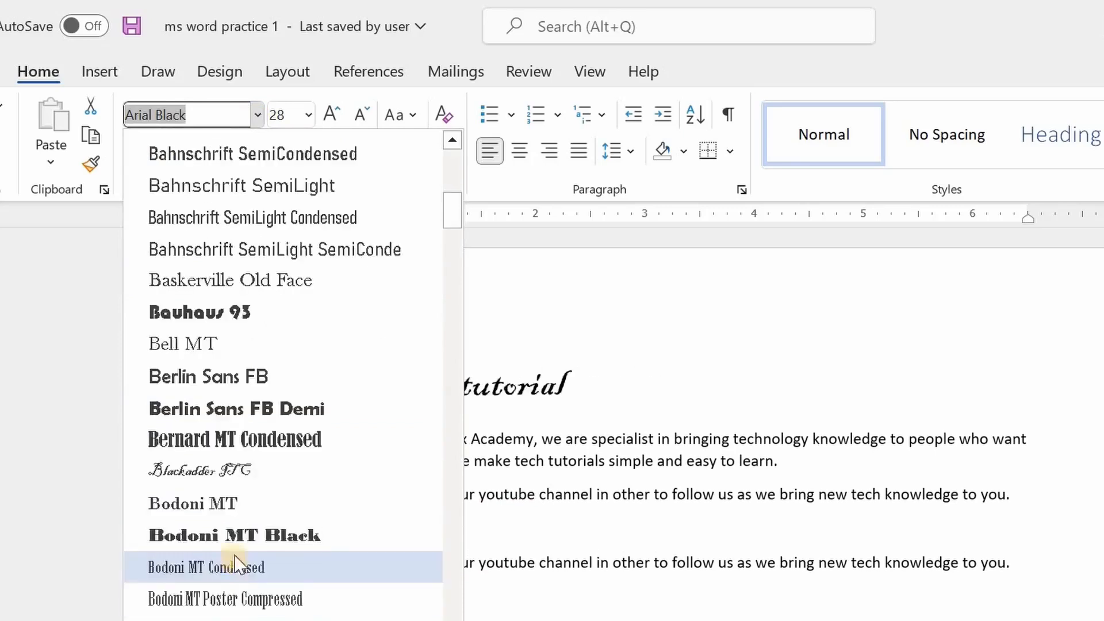
scroll(236, 553, "down", 5)
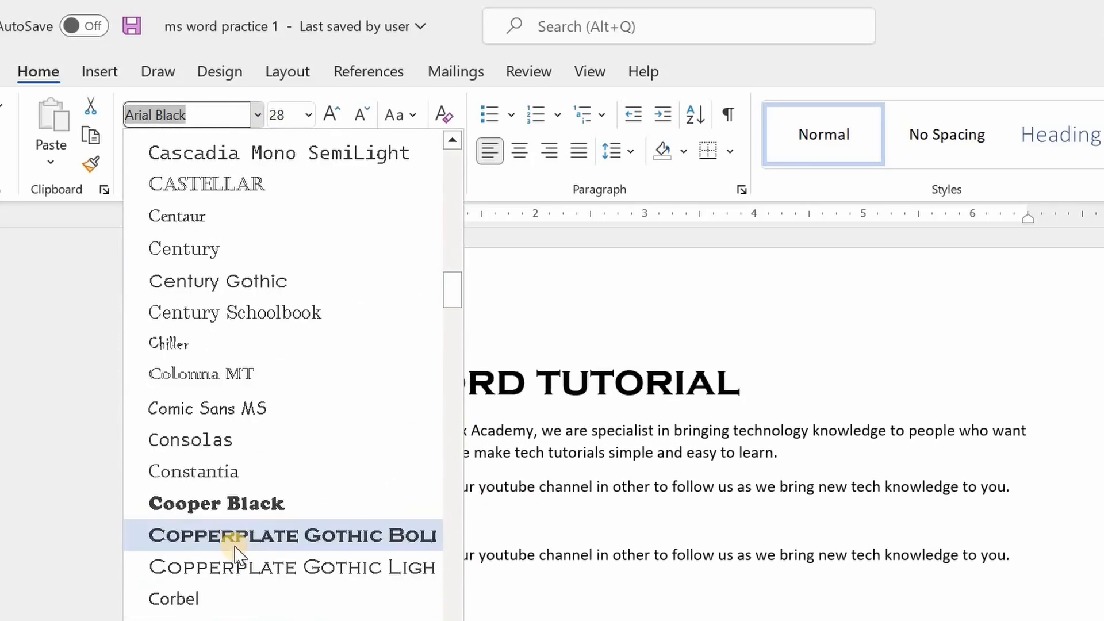
left_click(223, 546)
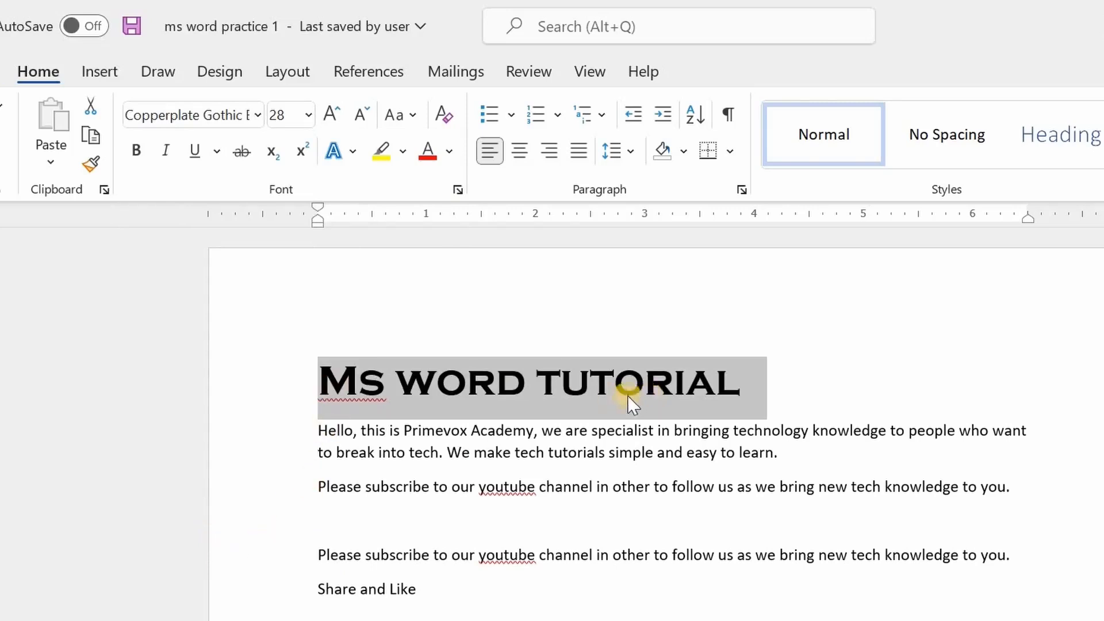
Color the "Ms word tutorial" title red.
left_click(513, 430)
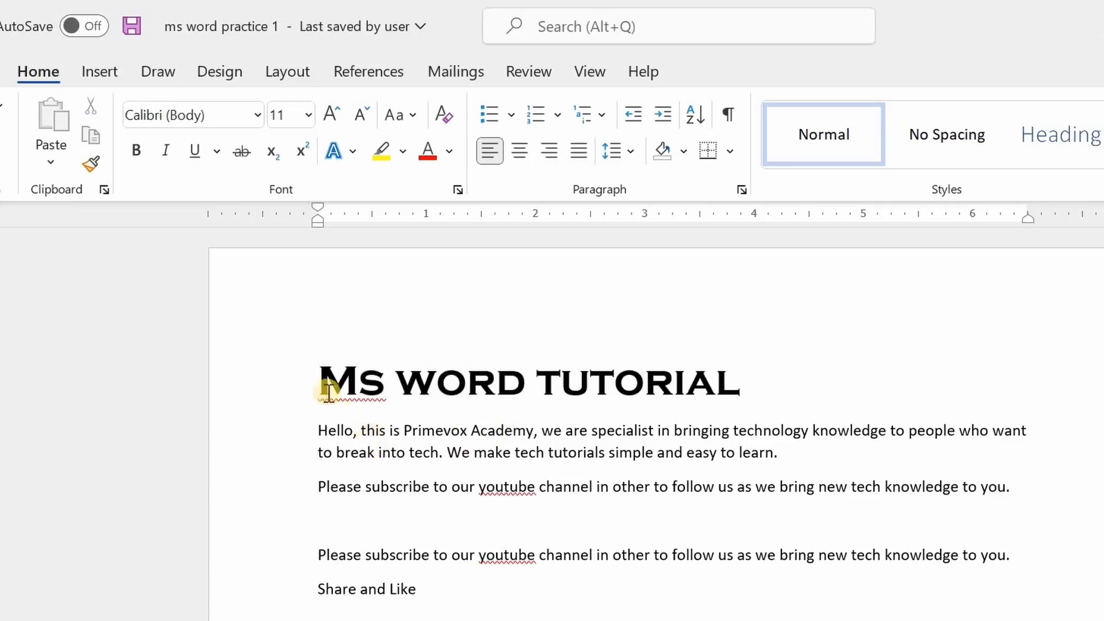
left_click_drag(316, 384, 661, 385)
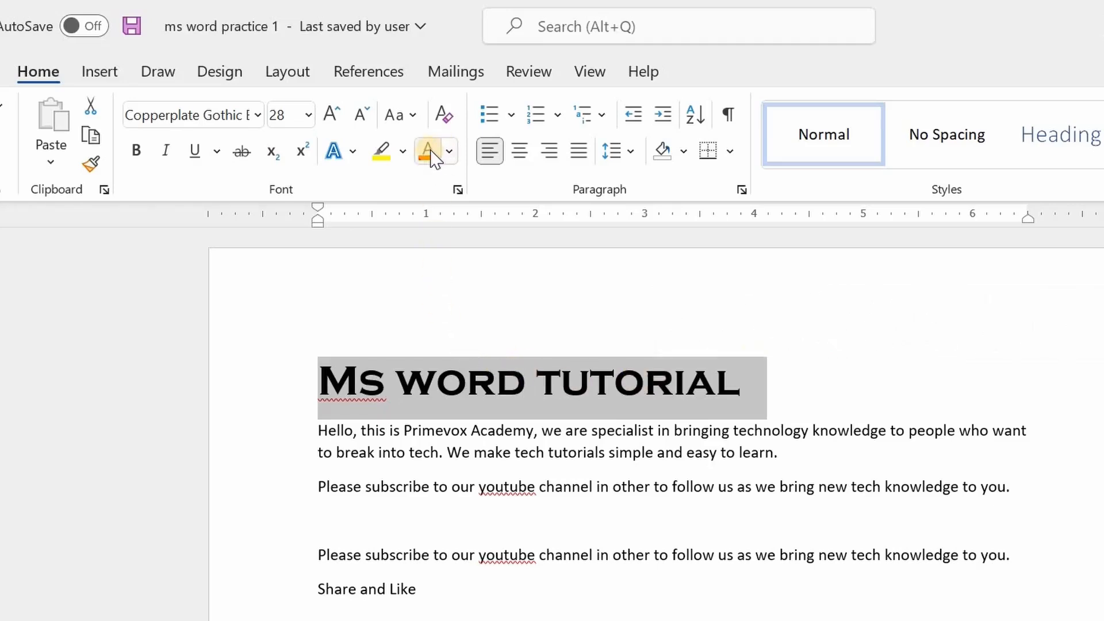
left_click(449, 152)
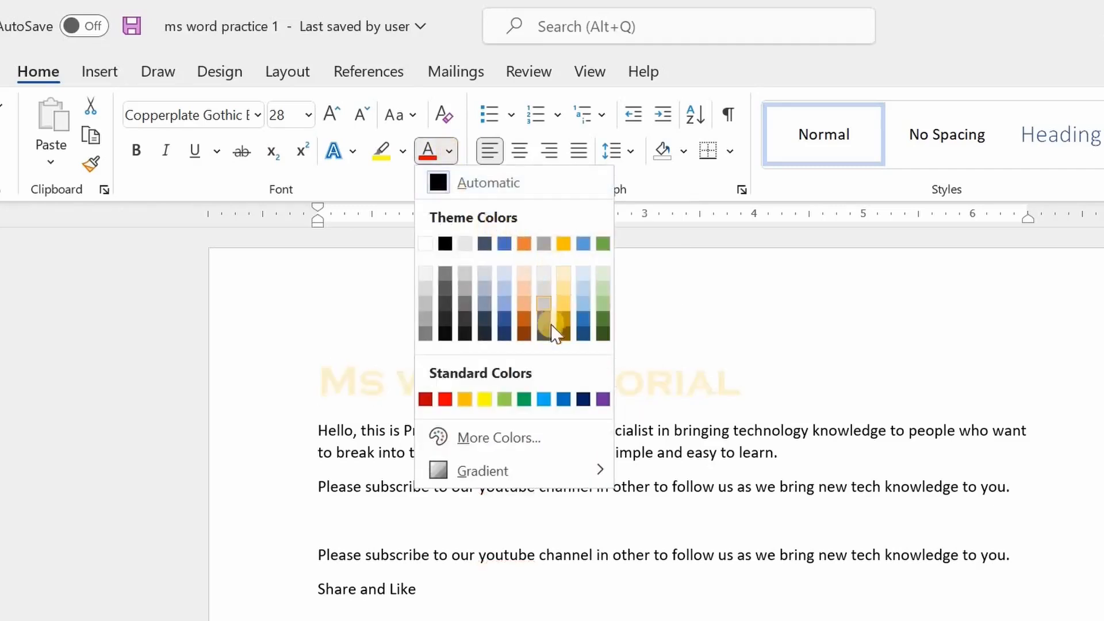
left_click(444, 398)
left_click(787, 424)
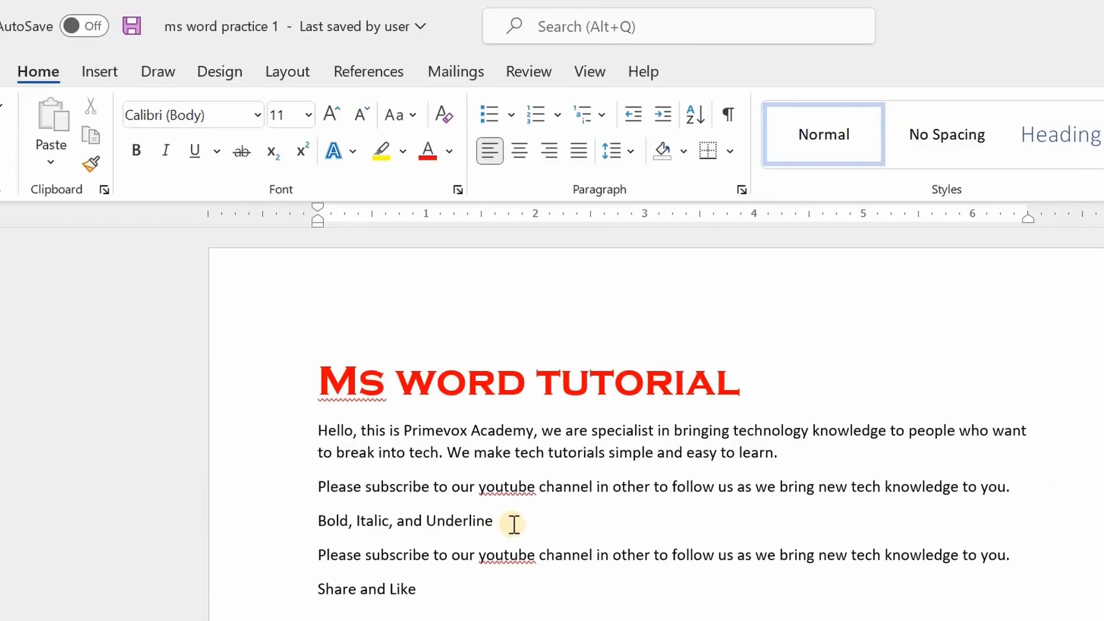
Set the "Bold, Italic, and Underline" line's font size to 20.
left_click_drag(514, 524, 319, 523)
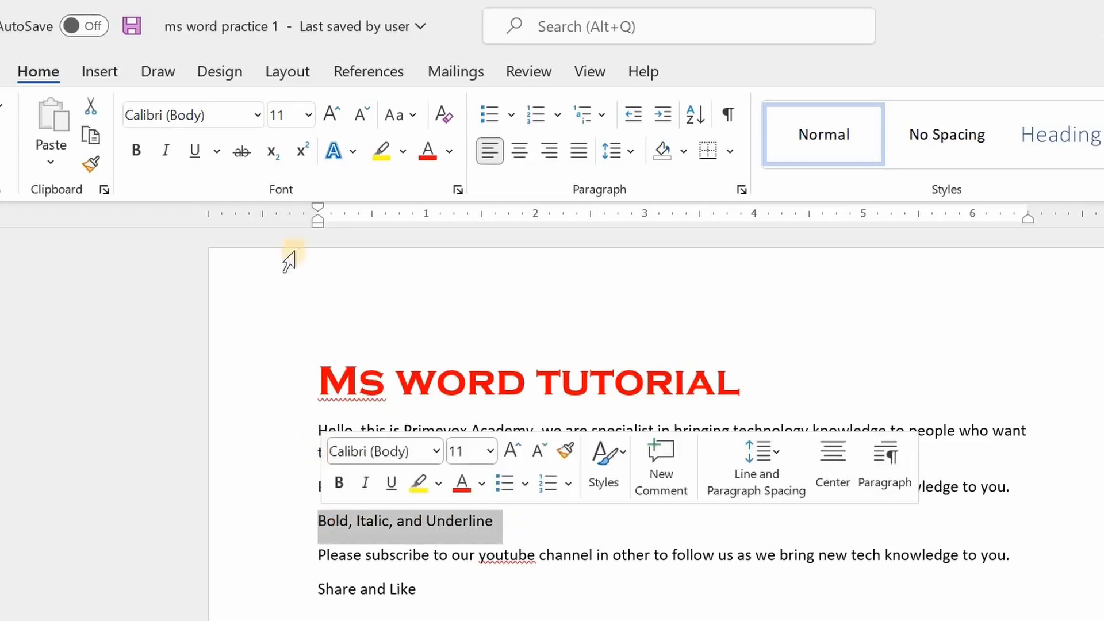
left_click(309, 115)
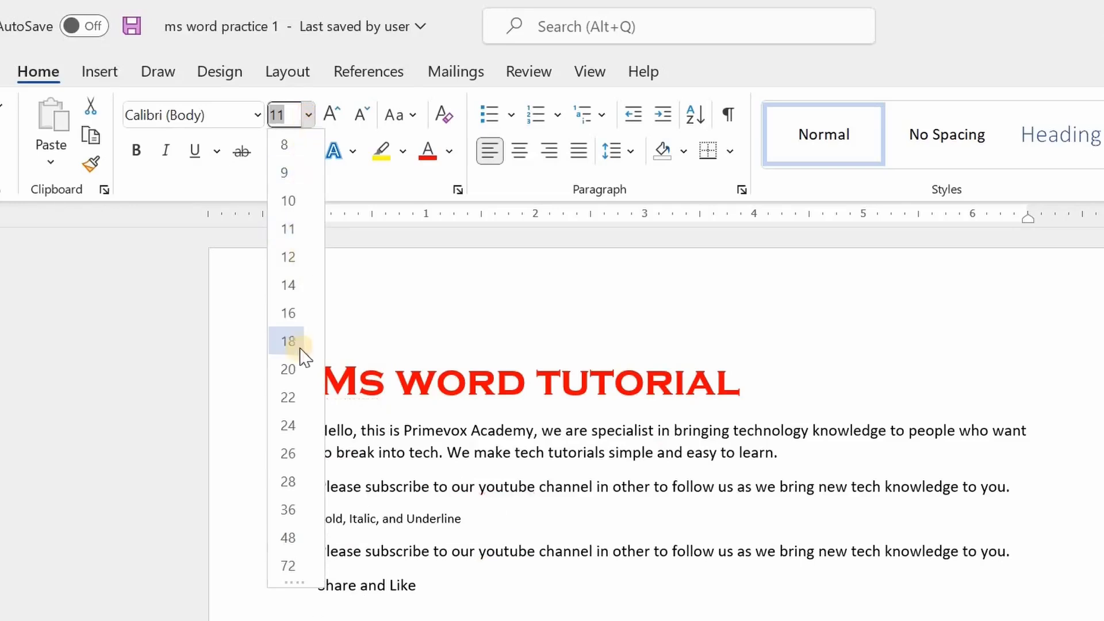
left_click(291, 368)
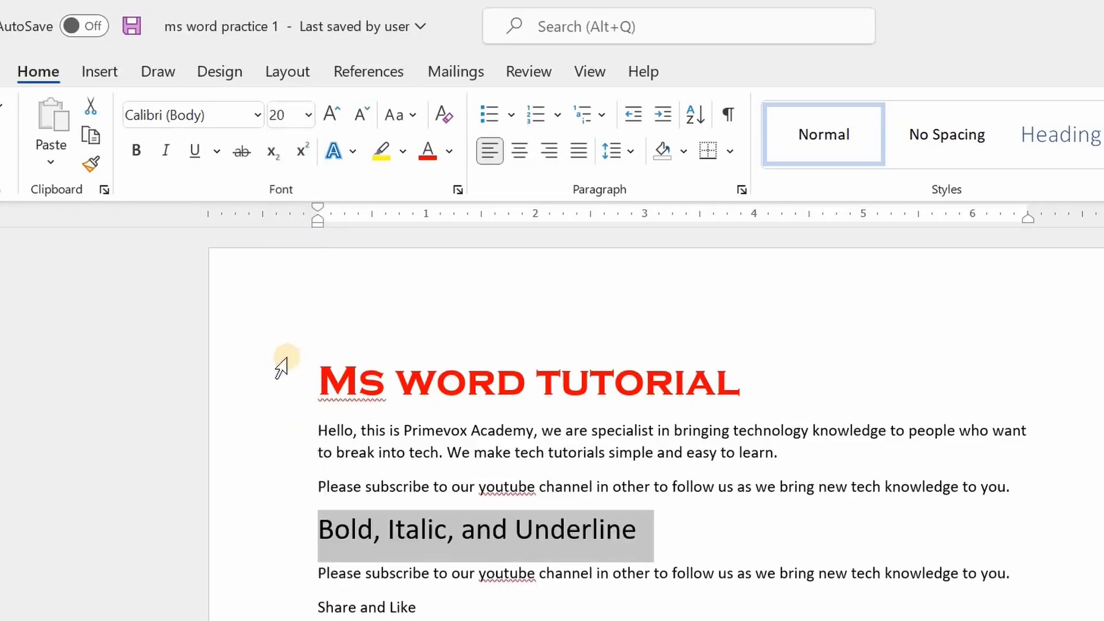
left_click(661, 537)
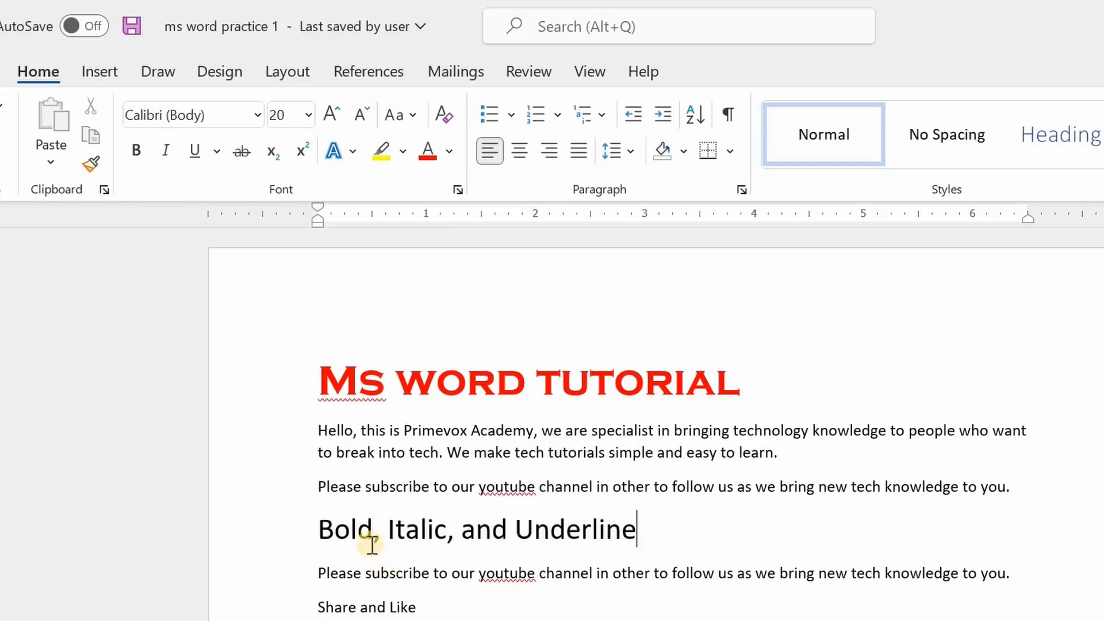
Make the word "Bold" in that line bold.
left_click_drag(371, 531, 320, 534)
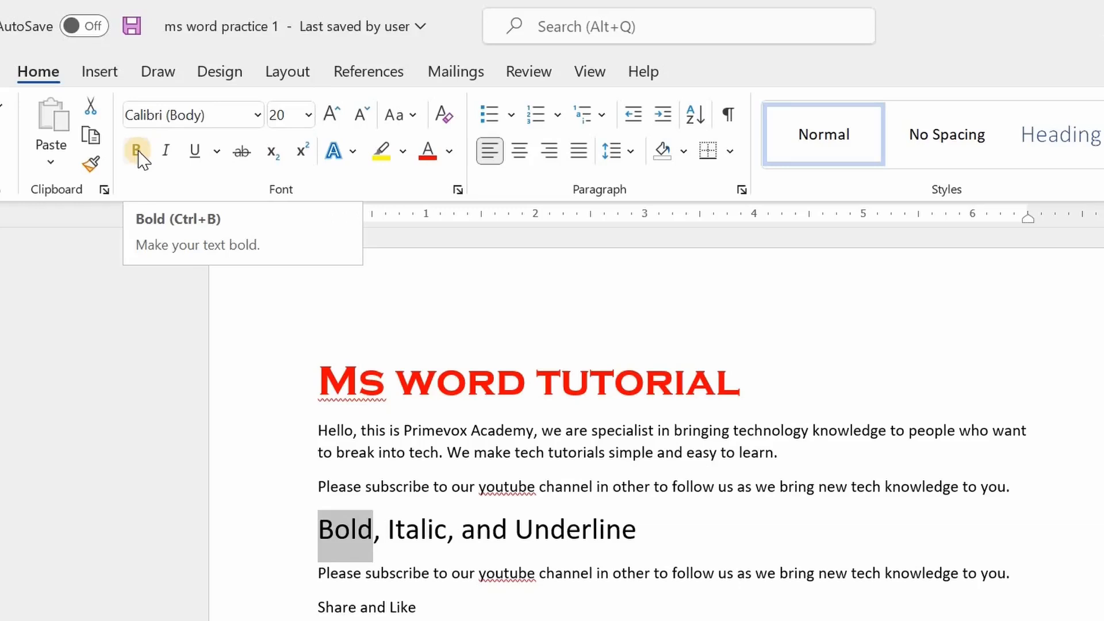
left_click(138, 152)
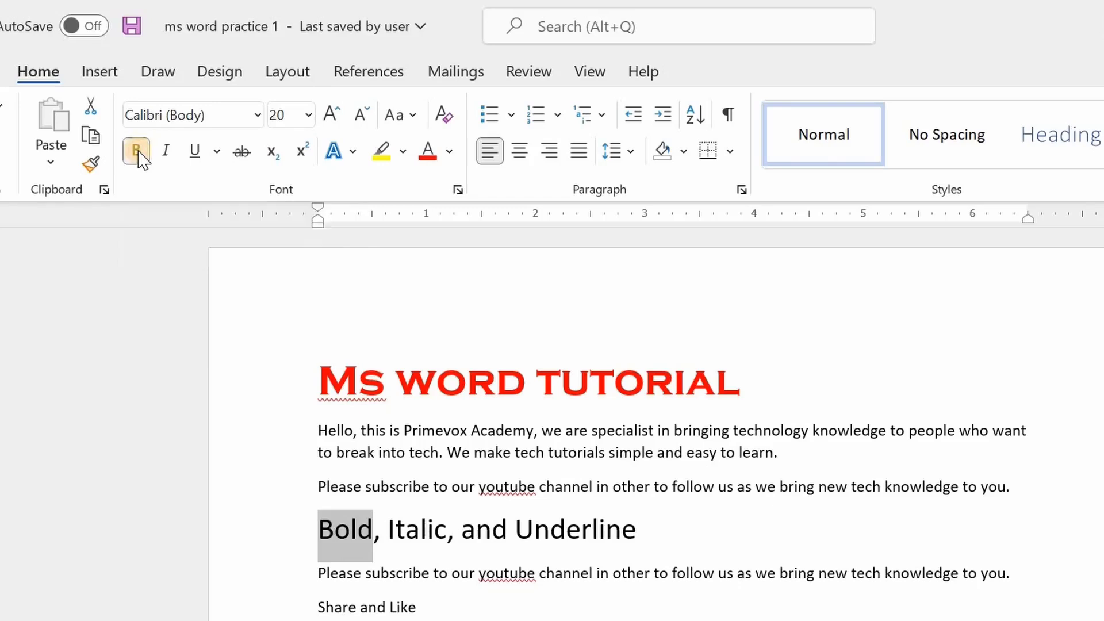
left_click(432, 570)
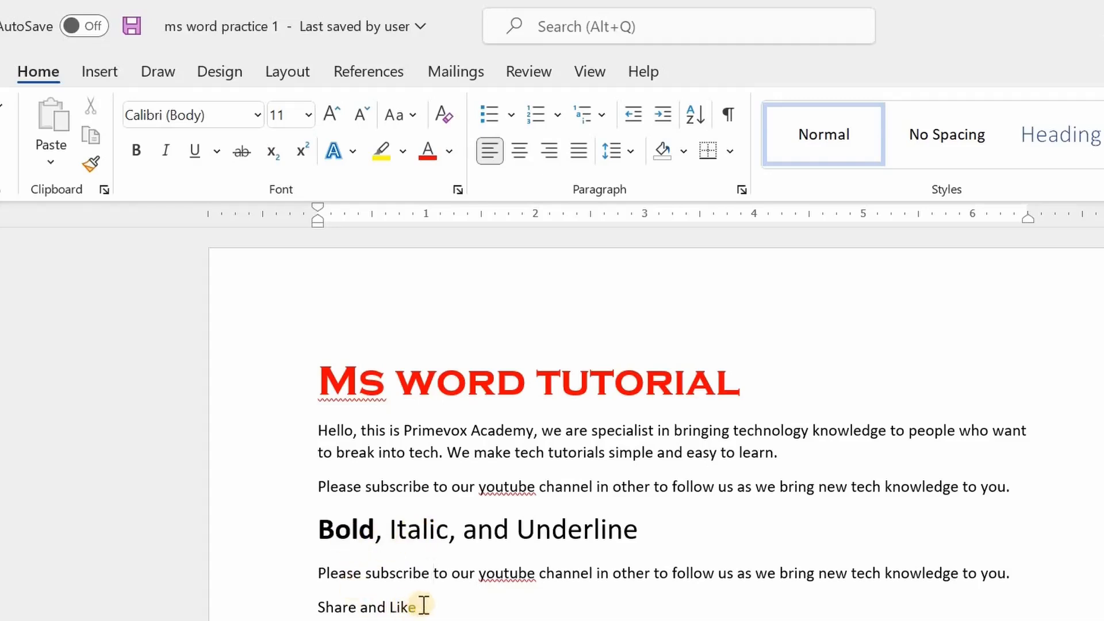
Make the "Share and Like" line bold.
left_click_drag(424, 605, 326, 598)
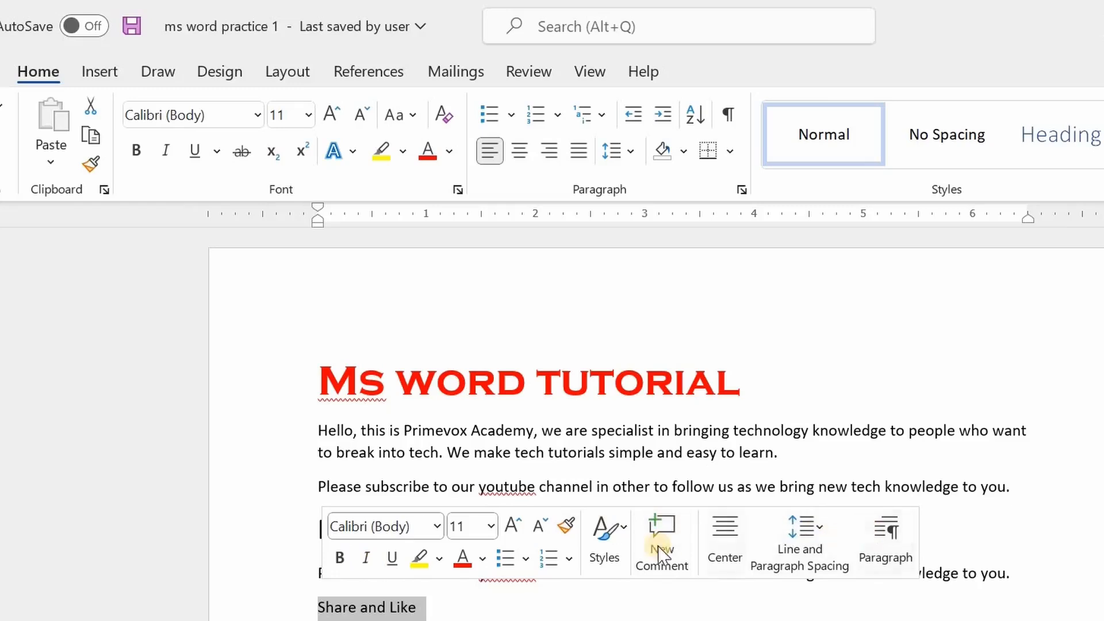
left_click(341, 559)
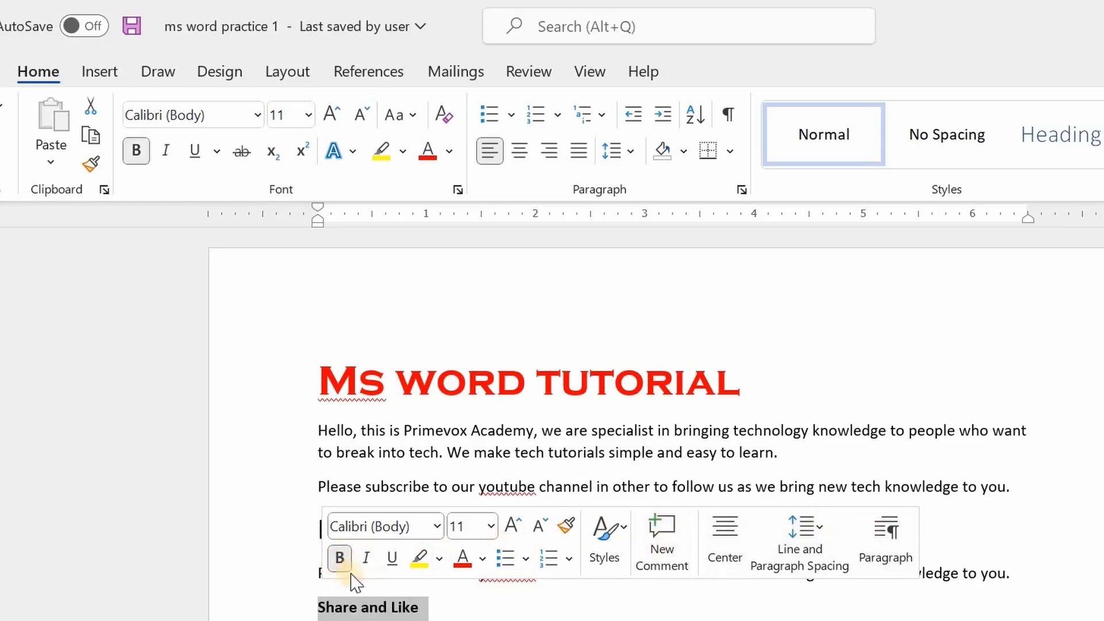
left_click(440, 617)
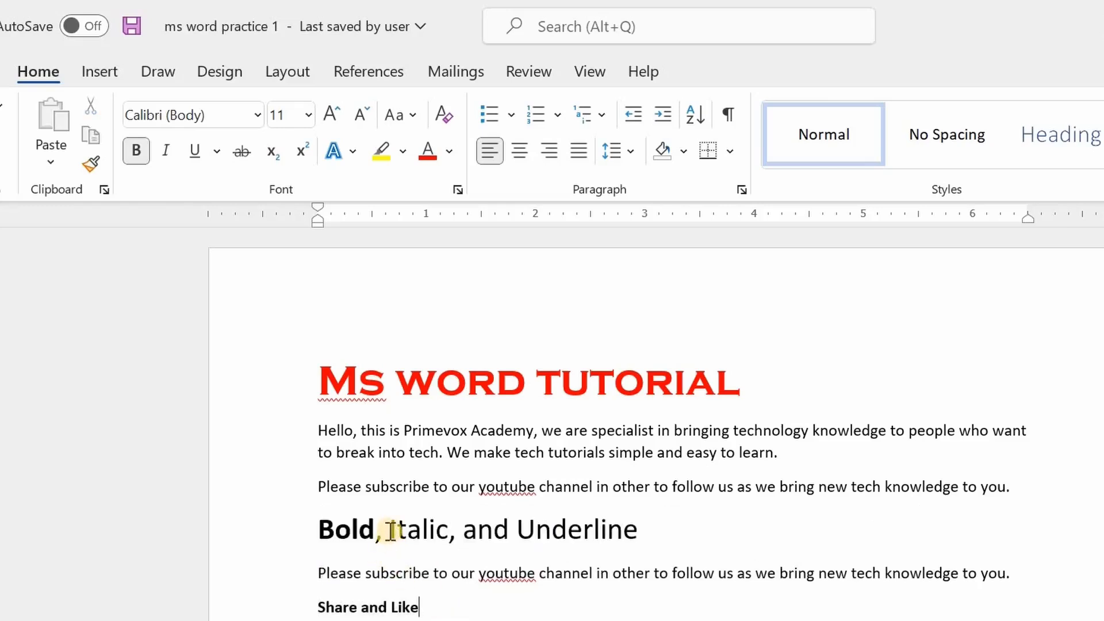
Italicize the word "Italic" in the "Bold, Italic, and Underline" line.
left_click_drag(390, 529, 449, 530)
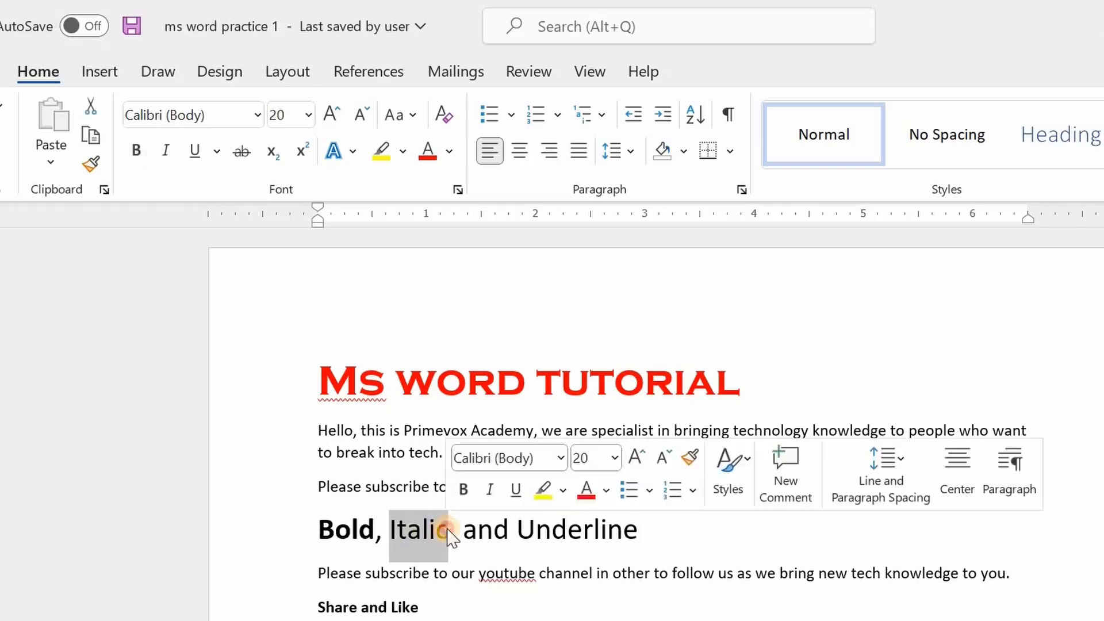
left_click(167, 151)
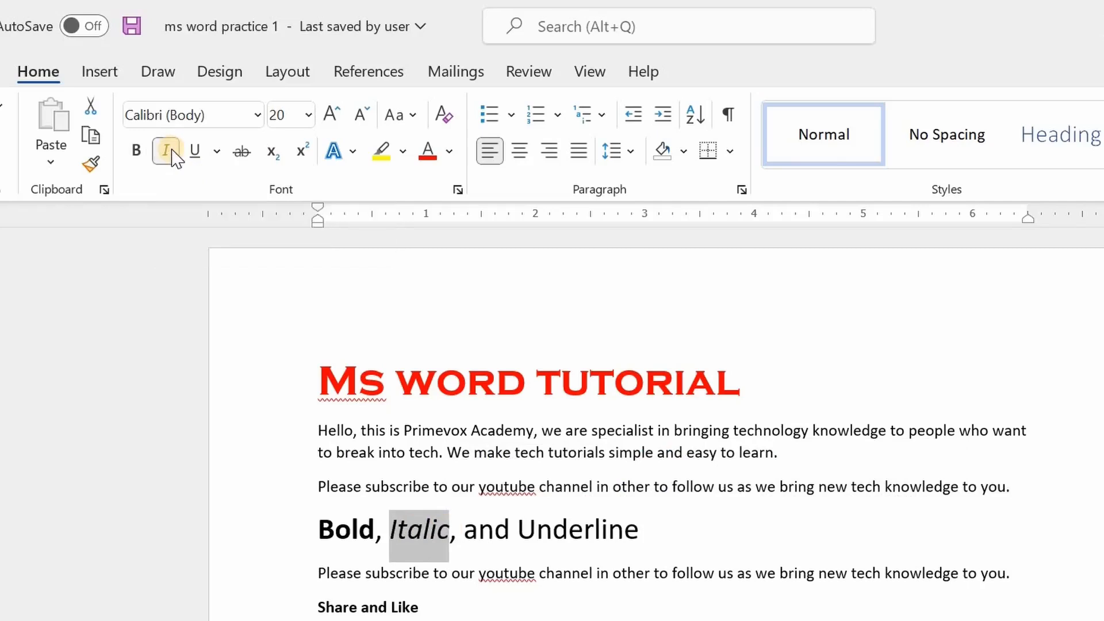
left_click(172, 154)
left_click(171, 151)
left_click(172, 156)
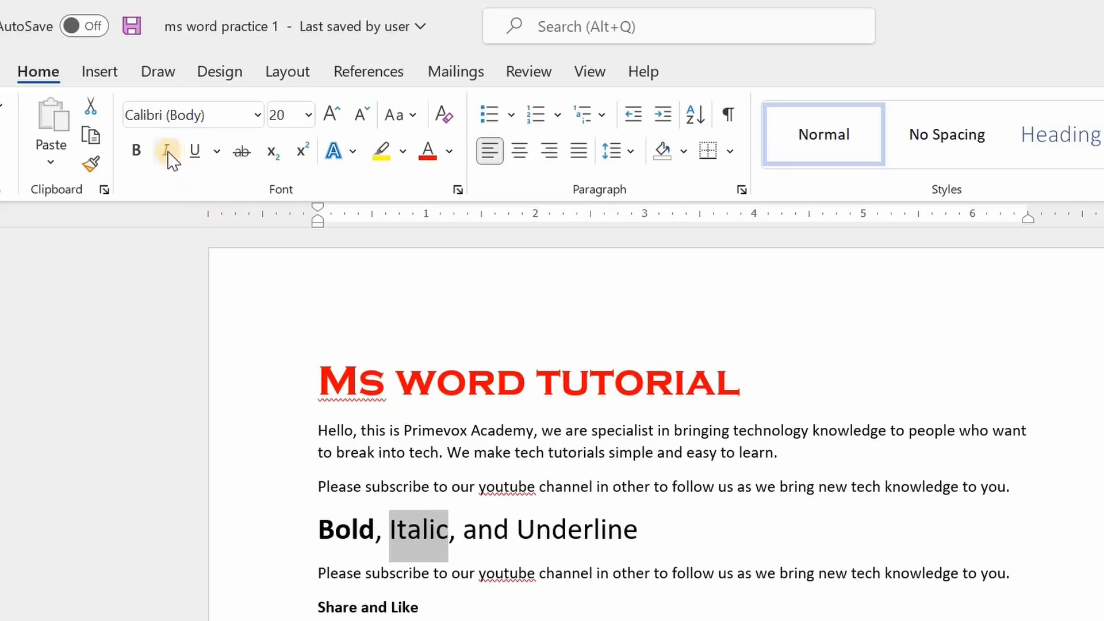
left_click(169, 156)
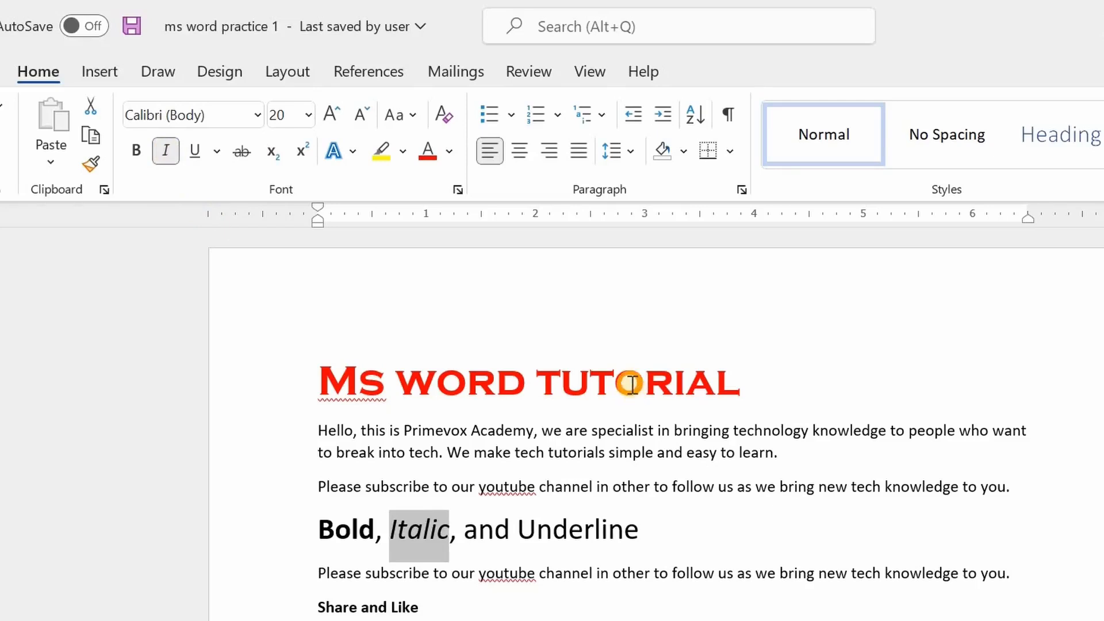
left_click(715, 489)
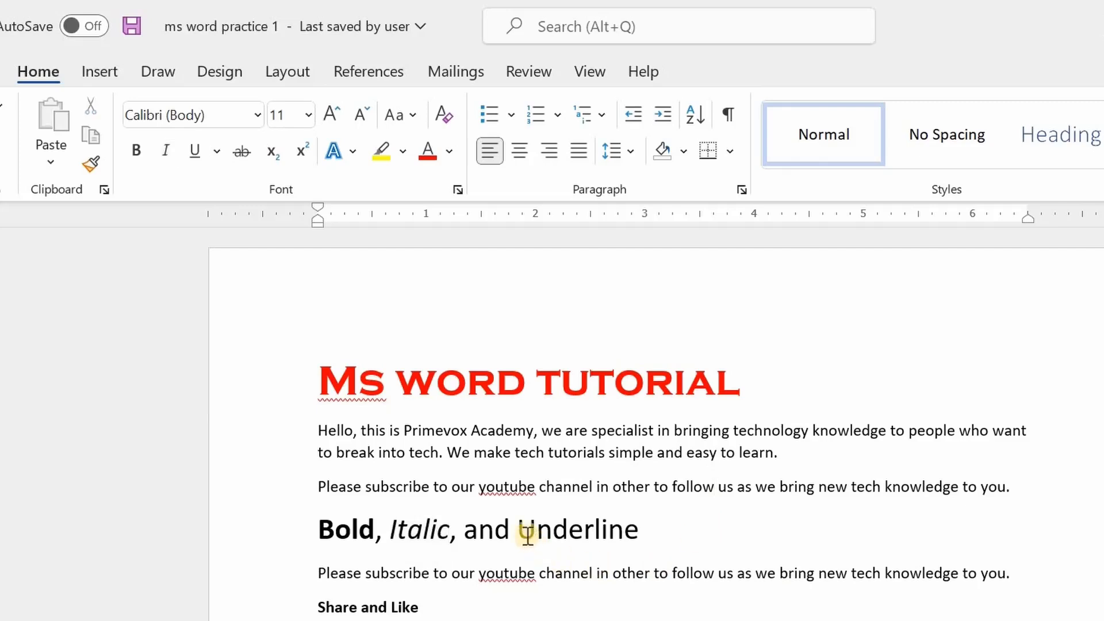
Underline the word "Underline" in the same line.
left_click_drag(520, 529, 647, 529)
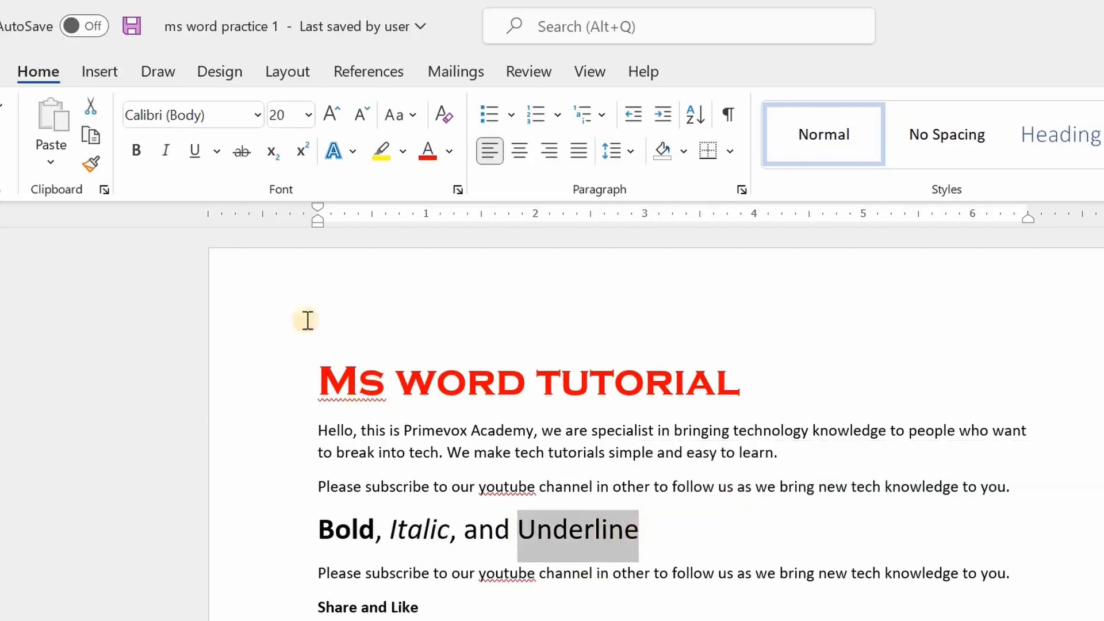
left_click(195, 152)
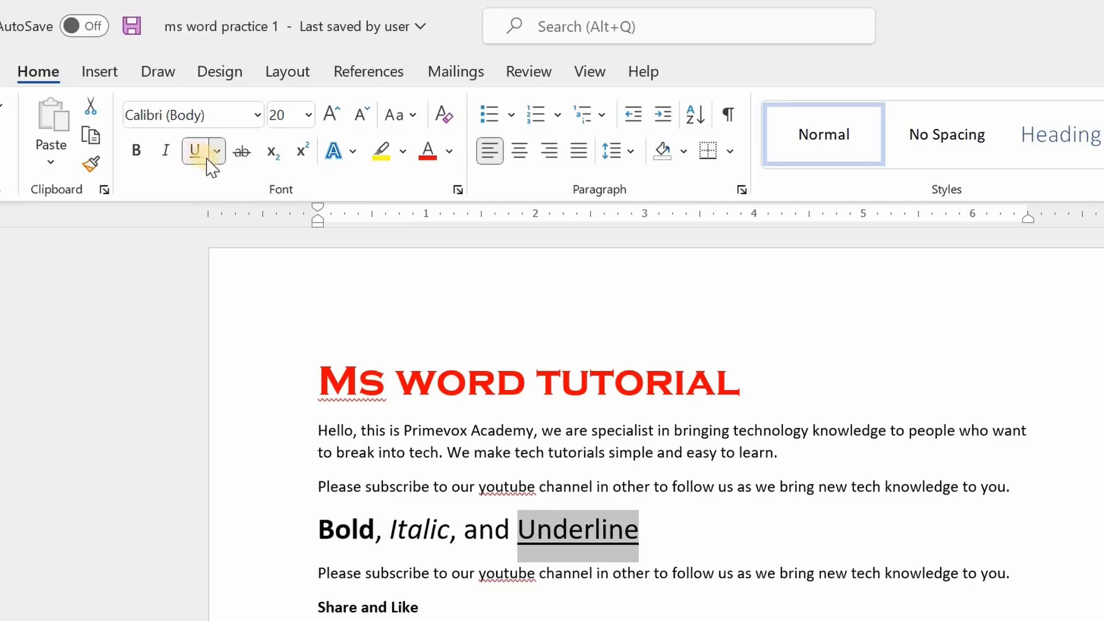
Choose the single-line underline style for the word "Underline".
left_click(216, 152)
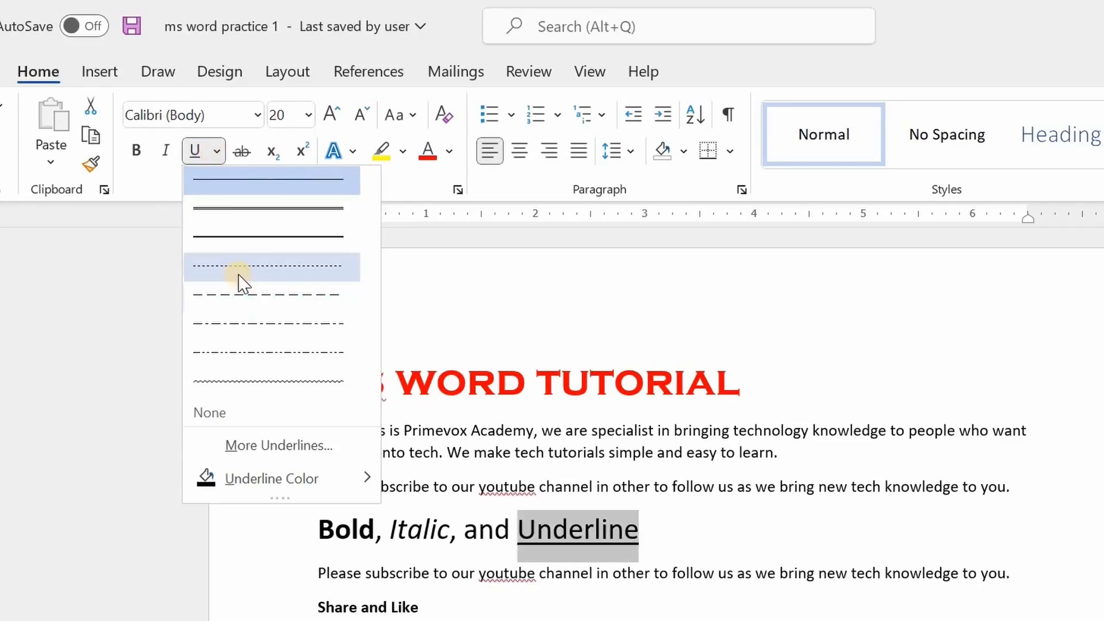
left_click(234, 181)
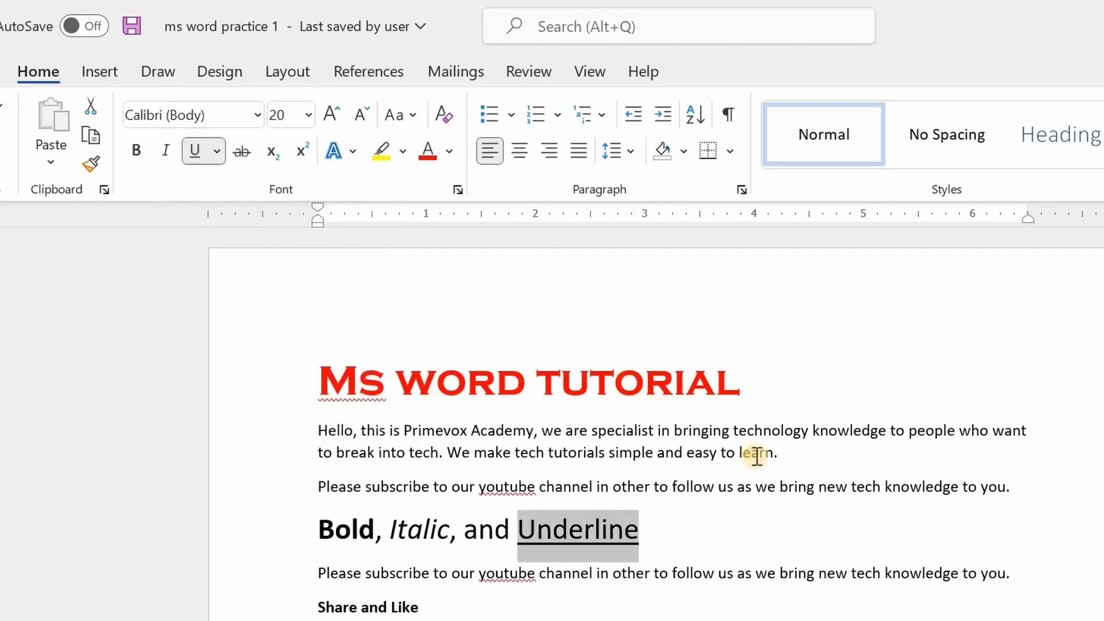
left_click(726, 533)
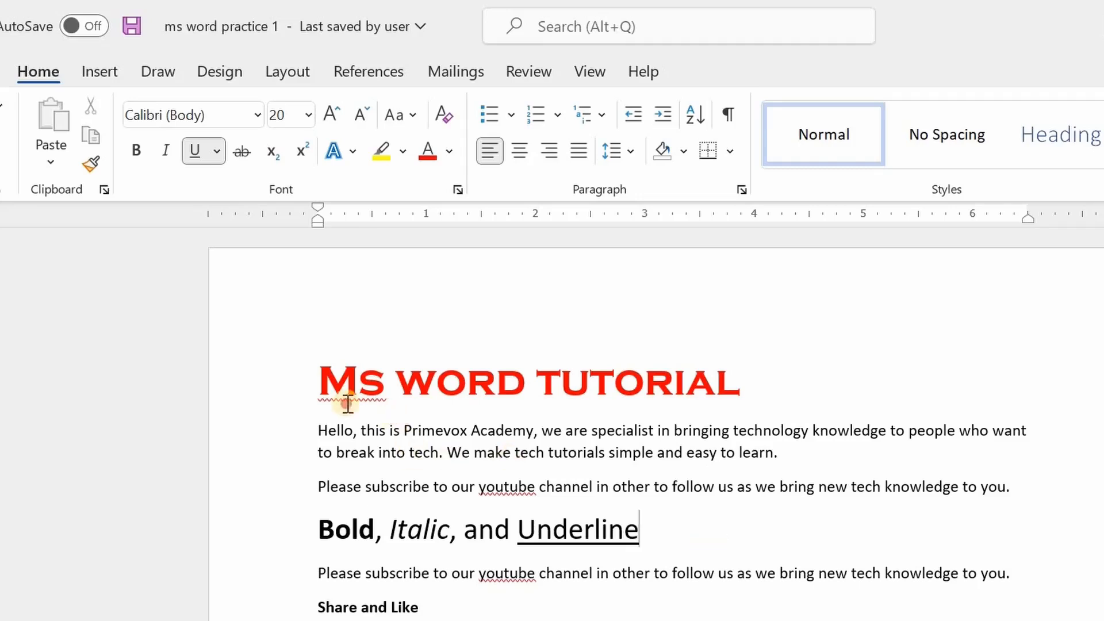
Center-align the "Ms word tutorial" title.
left_click_drag(347, 402, 578, 397)
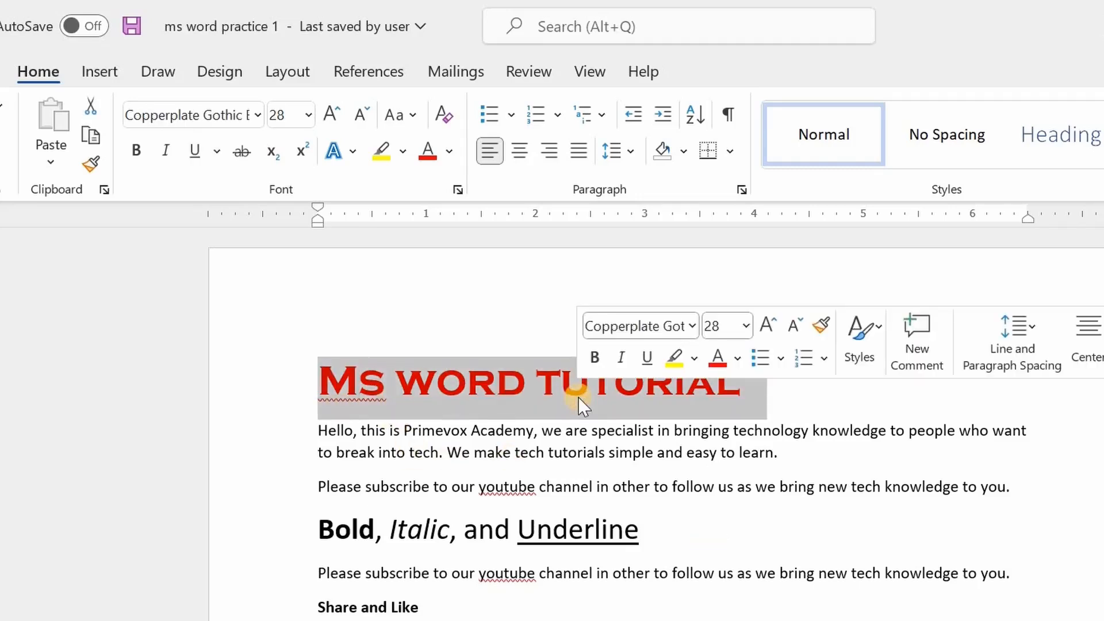
left_click(487, 408)
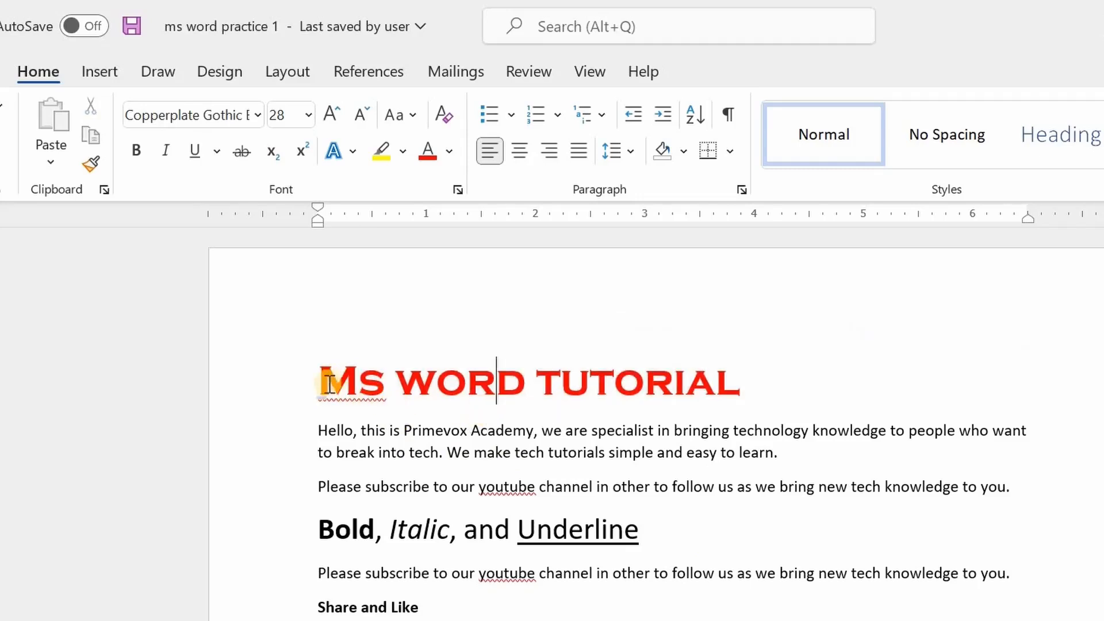
left_click_drag(320, 383, 385, 382)
left_click_drag(502, 383, 636, 384)
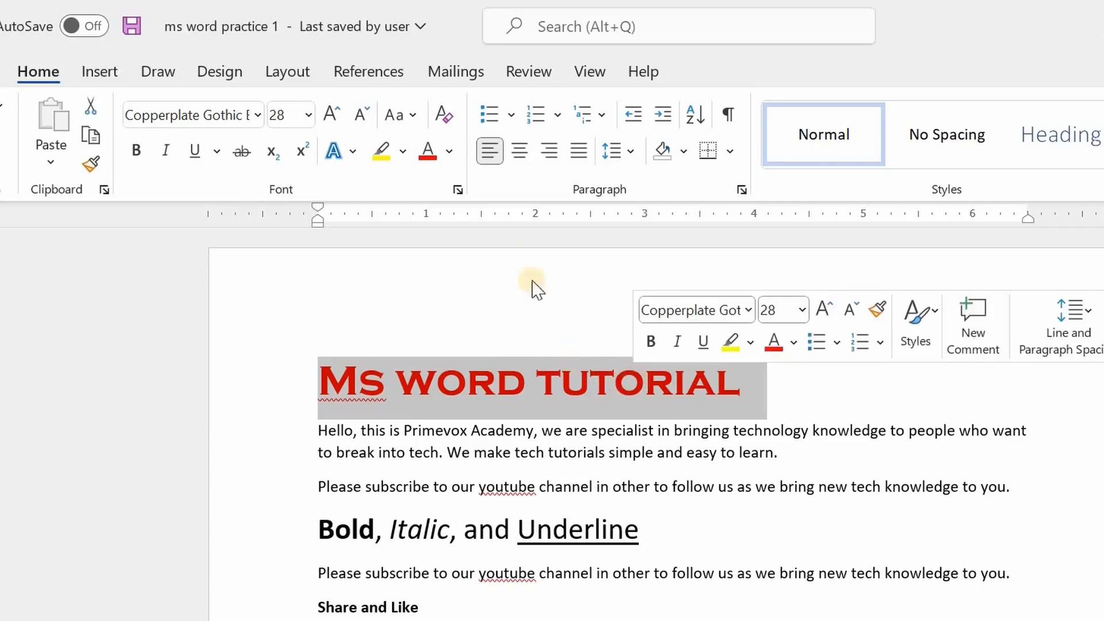
left_click(521, 154)
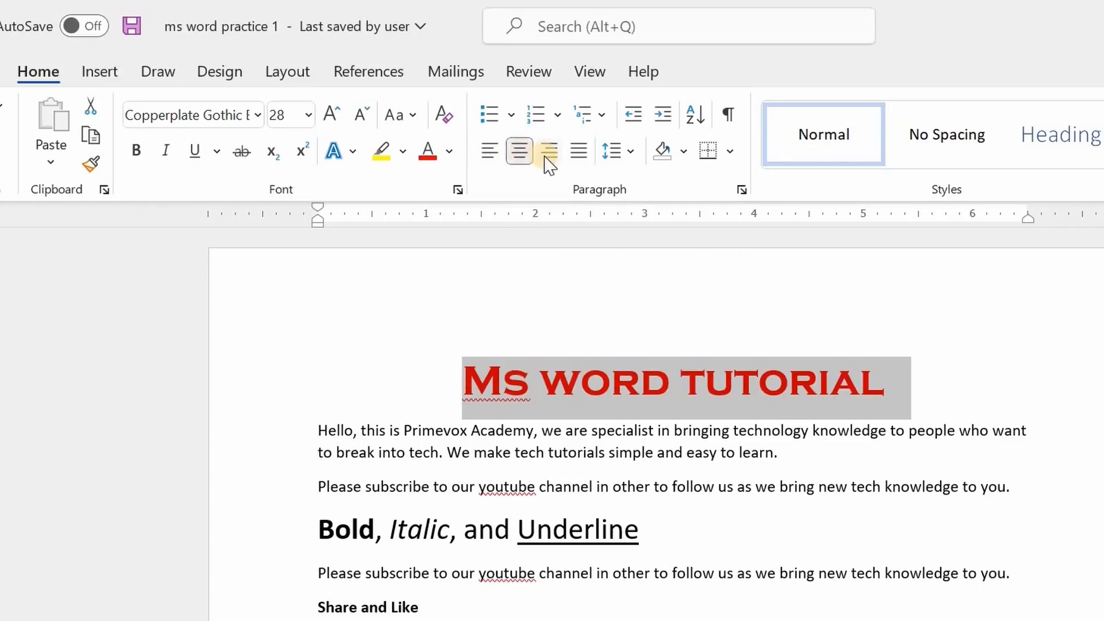
left_click(548, 154)
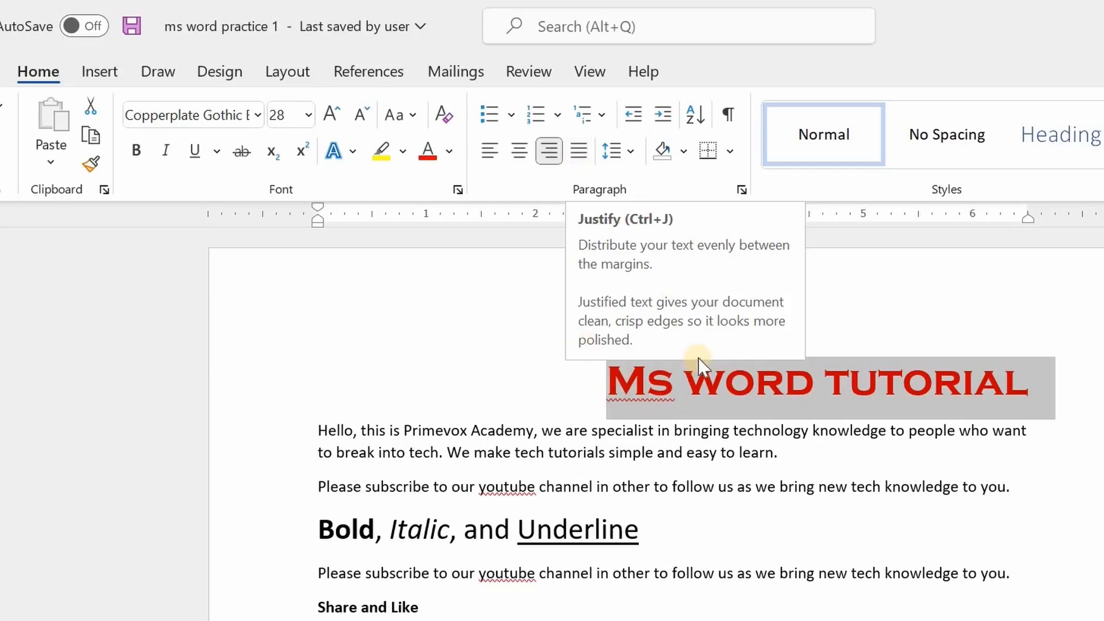
left_click(521, 156)
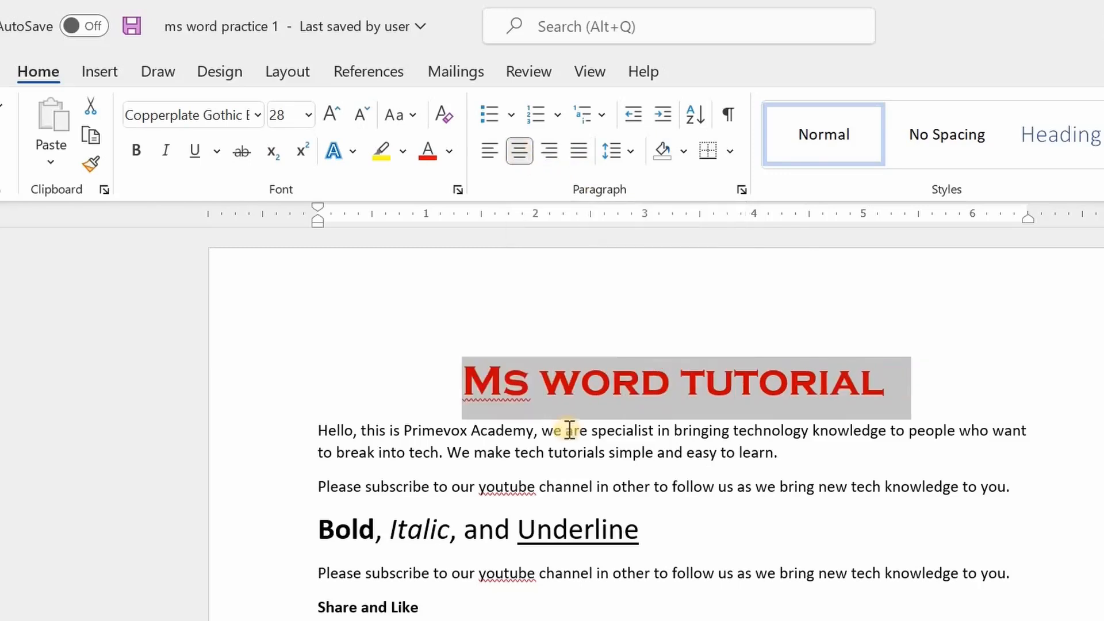
Join the following subscribe sentence onto the end of the first paragraph.
left_click(800, 455)
key("Delete")
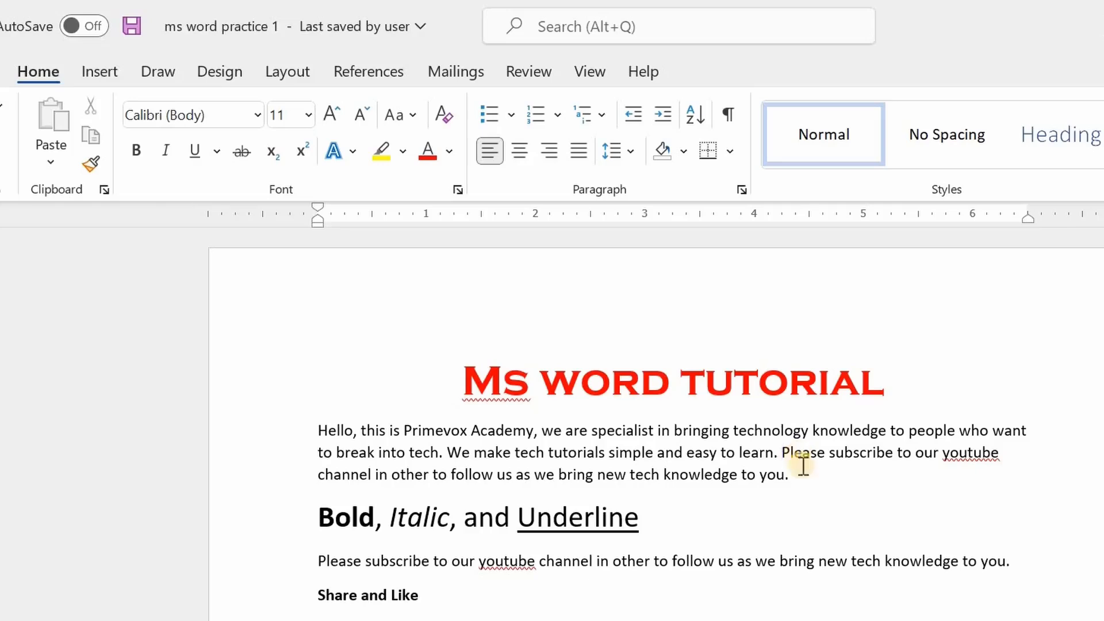
Paste a copy of the subscribe sentence below the heading at the end of the first paragraph.
left_click_drag(1015, 563, 321, 567)
key("ctrl+c")
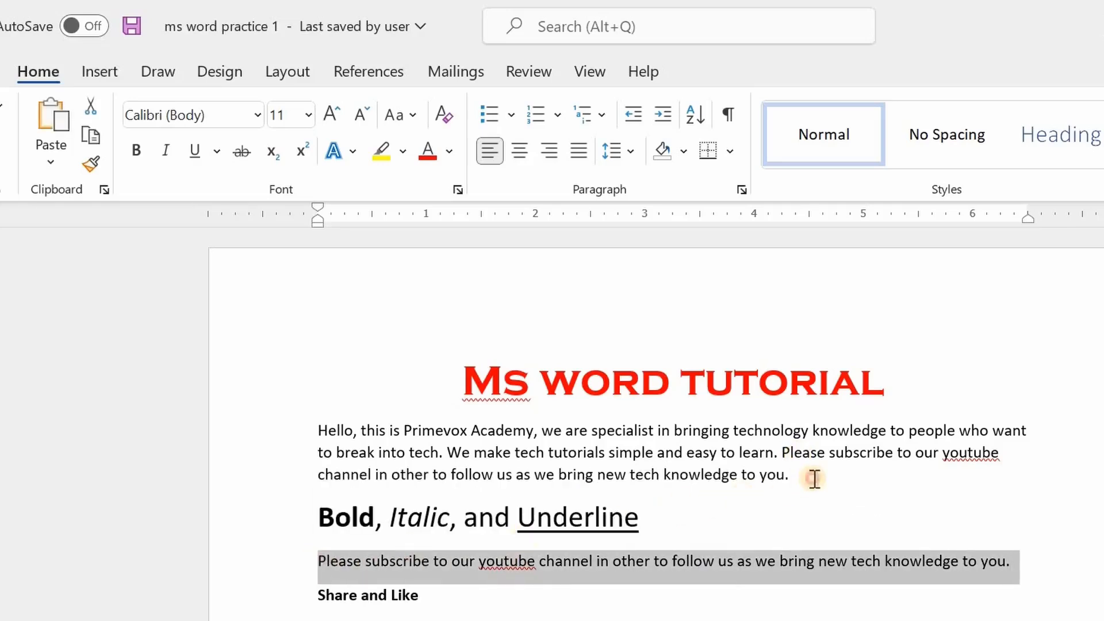
left_click(815, 478)
key("ctrl+v")
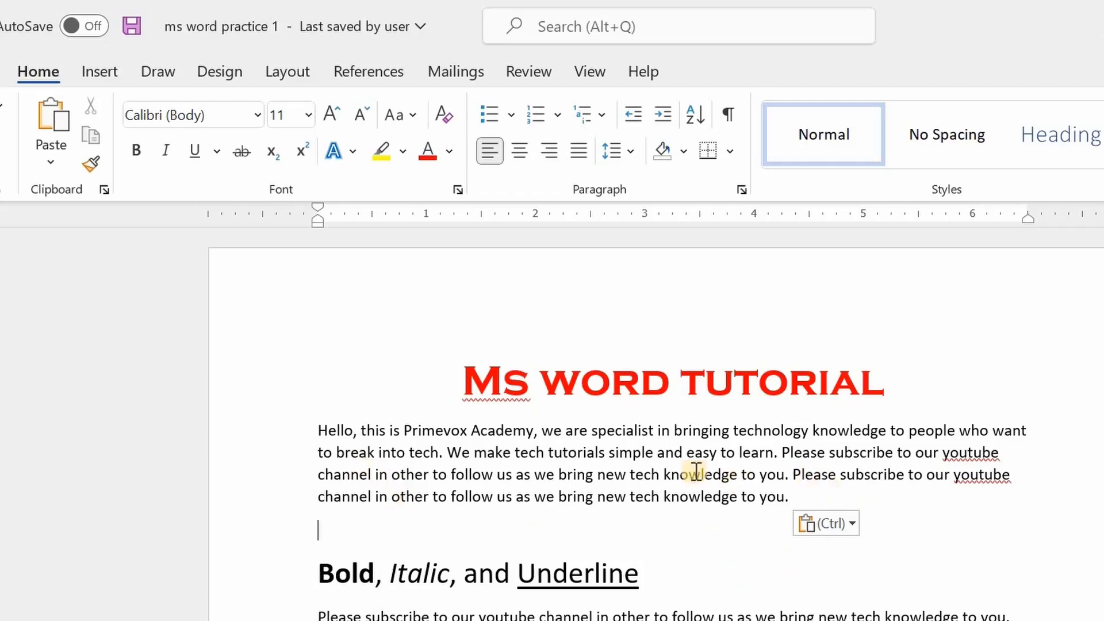
Justify the first paragraph.
left_click(615, 498)
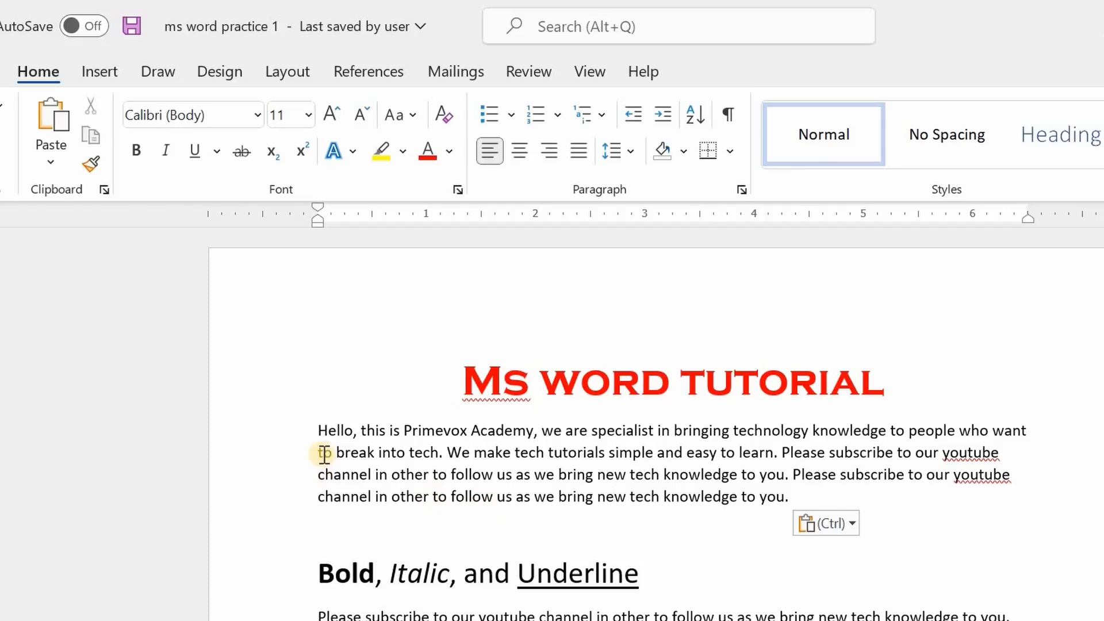
left_click_drag(319, 432, 799, 498)
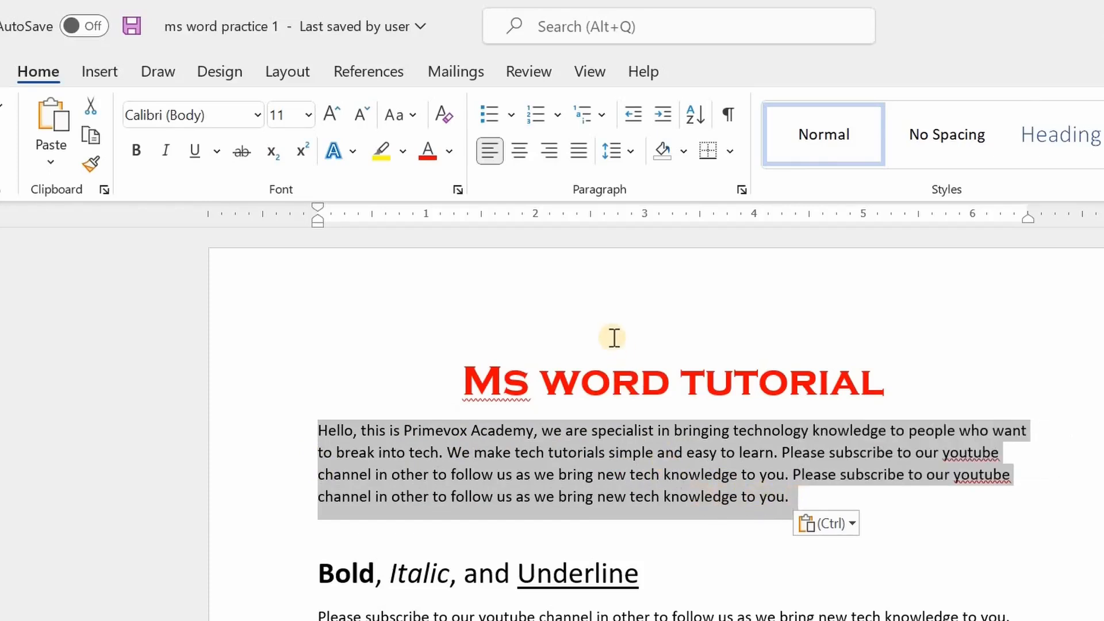
left_click(582, 152)
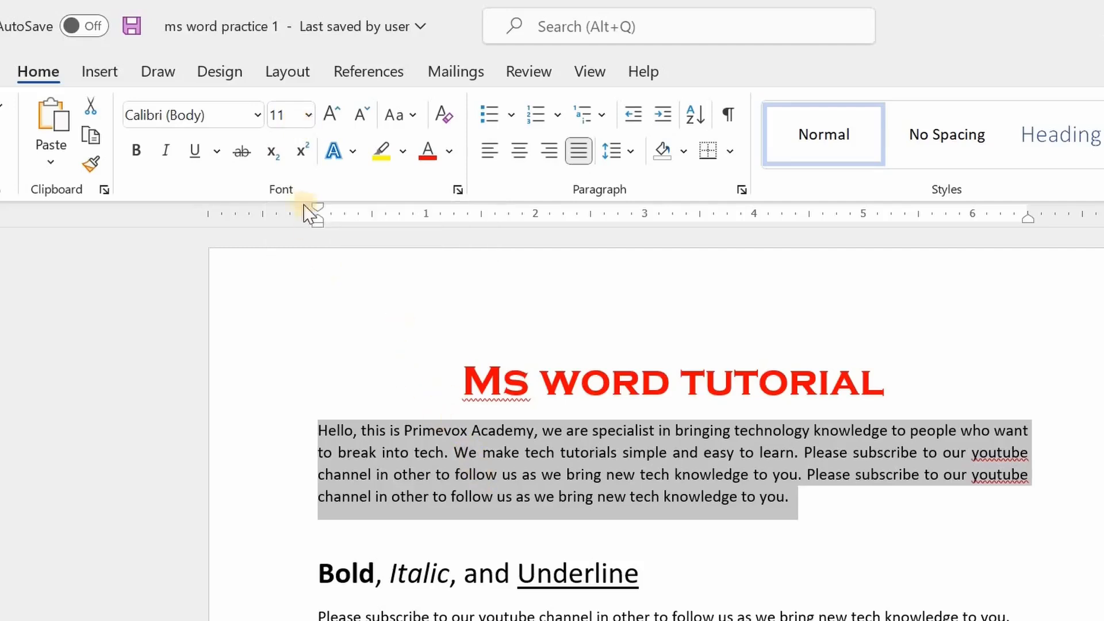
Set the first paragraph's font size to 14.
left_click(310, 118)
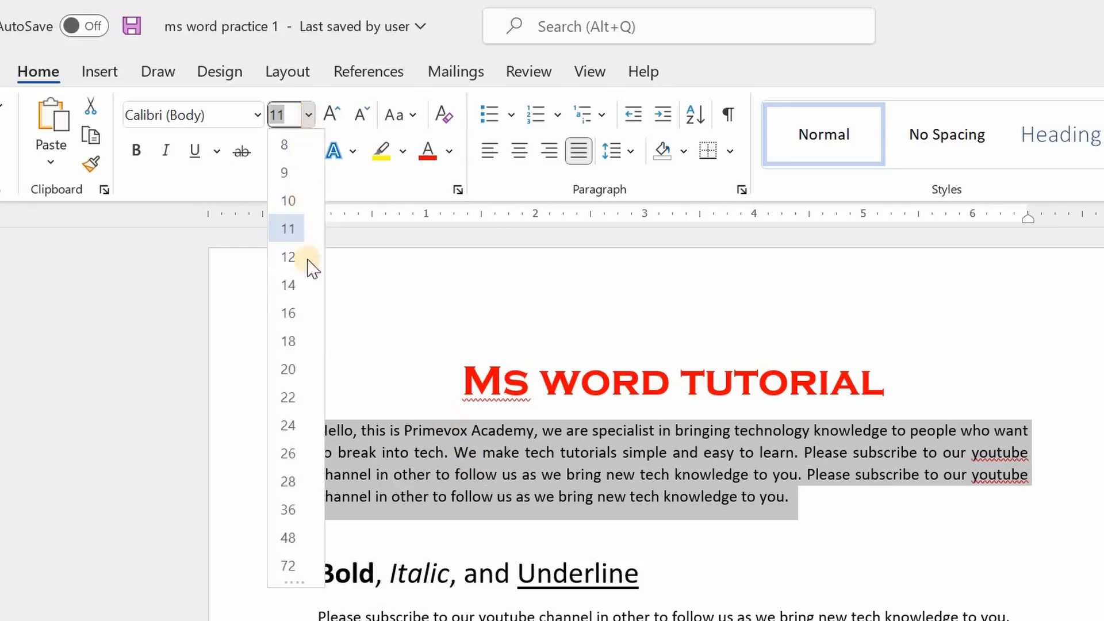
left_click(289, 286)
left_click(852, 547)
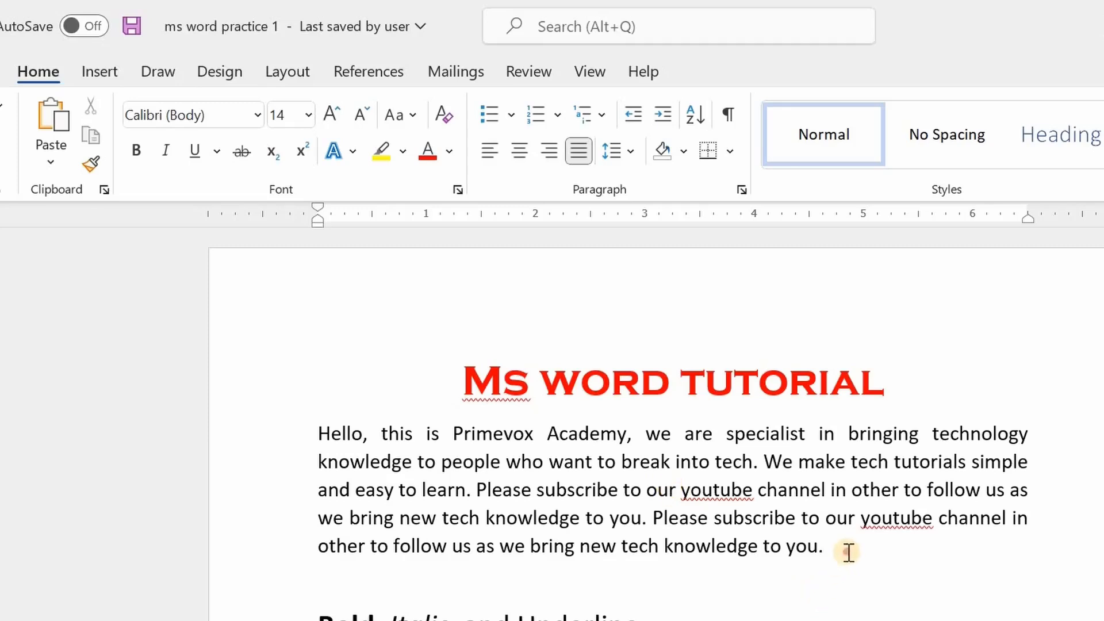
Set the first paragraph's line spacing to 2.0.
left_click_drag(848, 553, 323, 436)
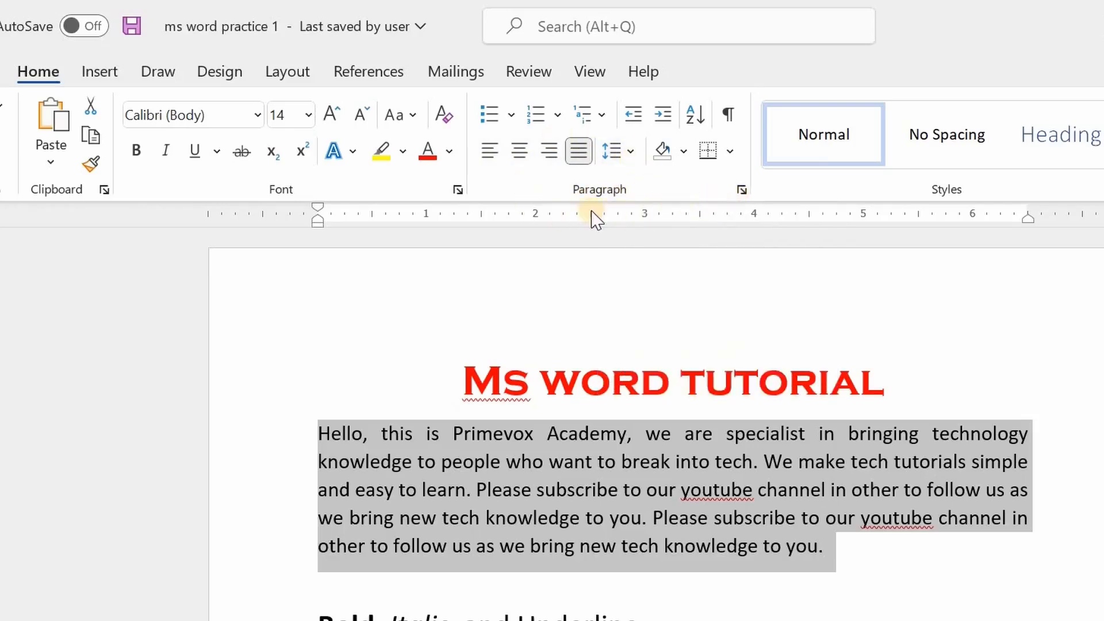
left_click(630, 151)
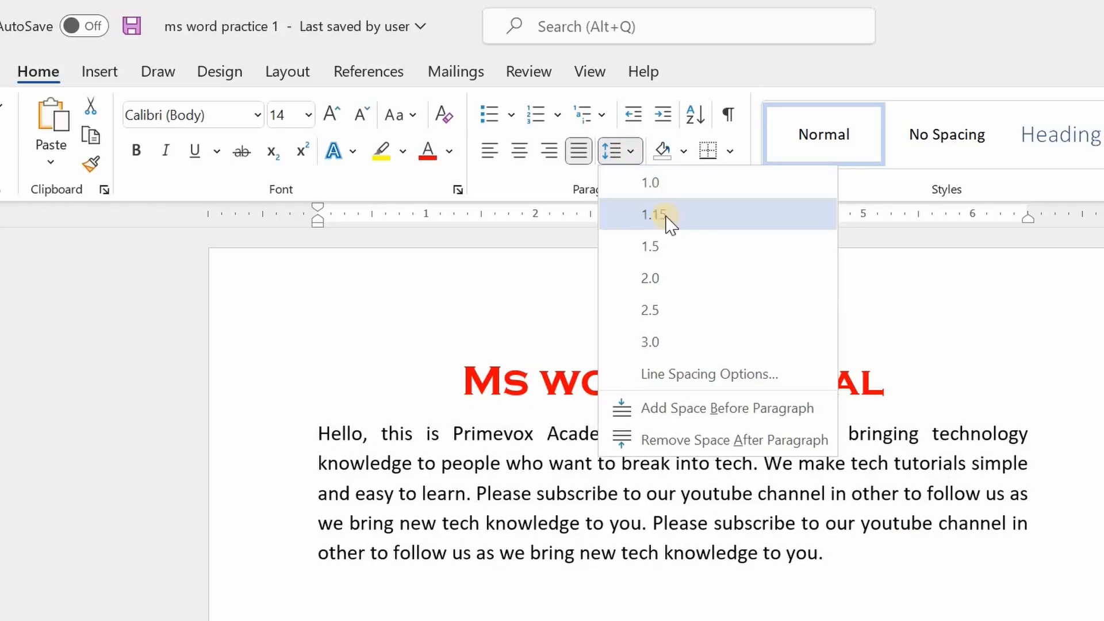
left_click(666, 279)
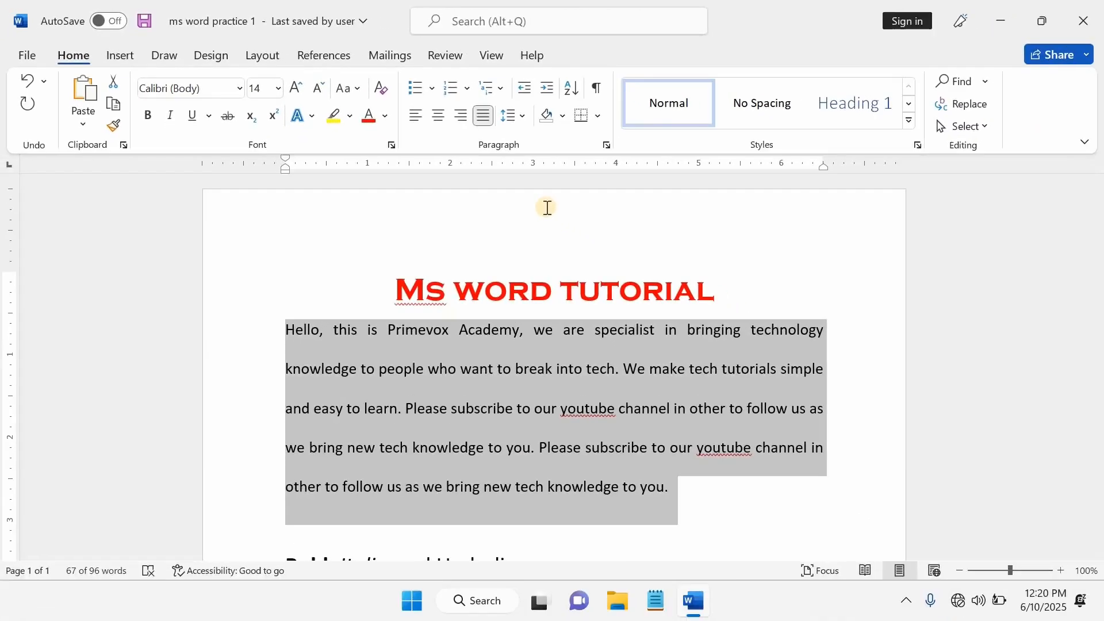
Open the Paragraph and Font dialogs to review the first paragraph's settings.
left_click(607, 146)
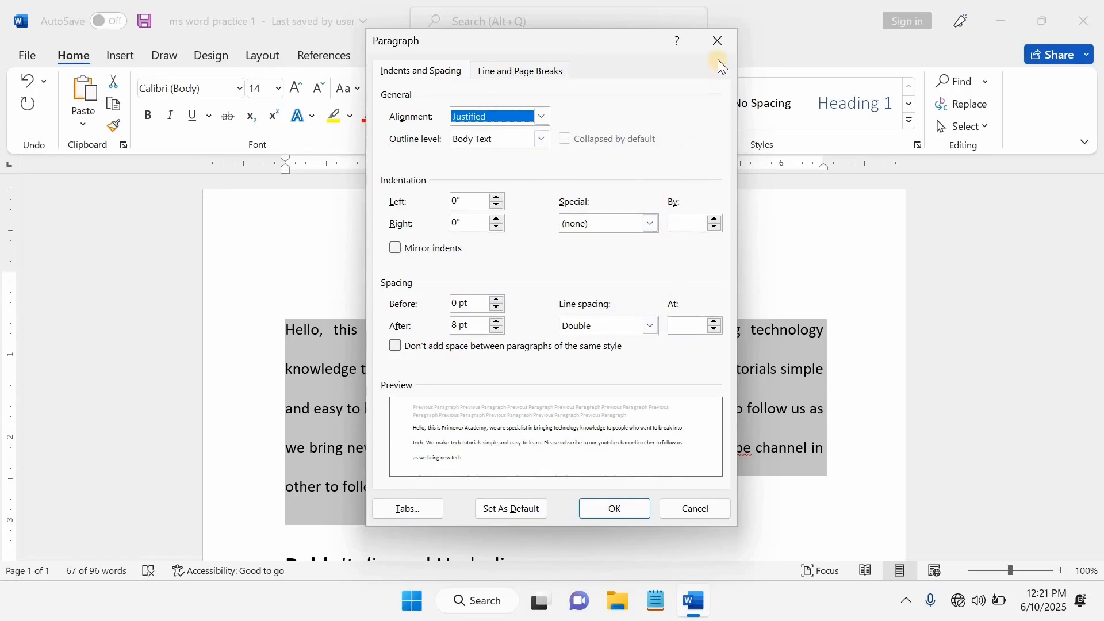
left_click(719, 40)
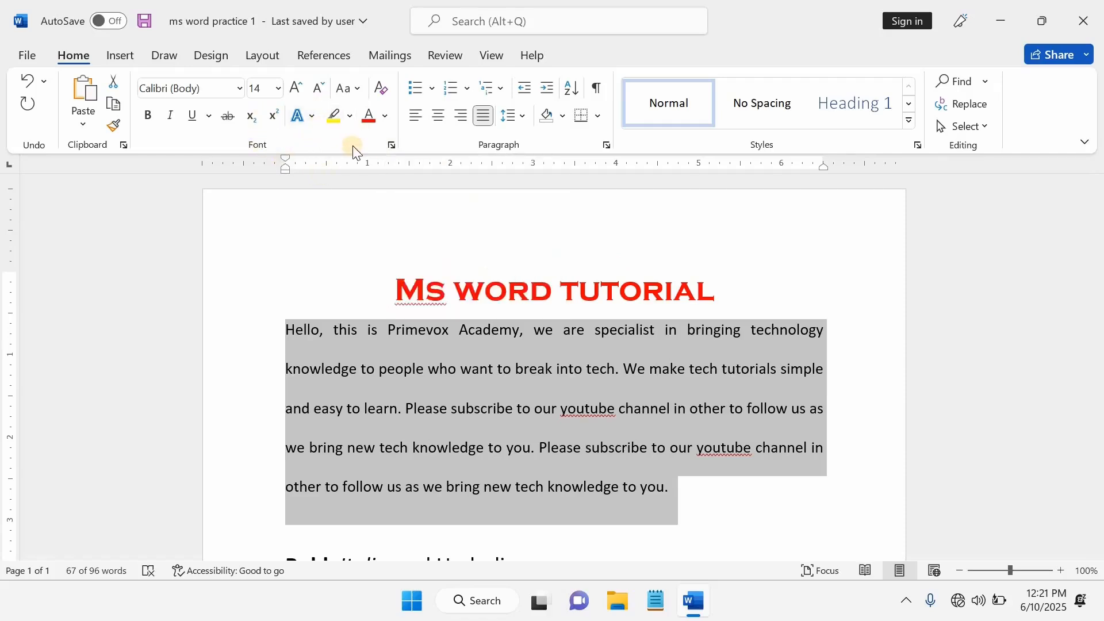
left_click(394, 146)
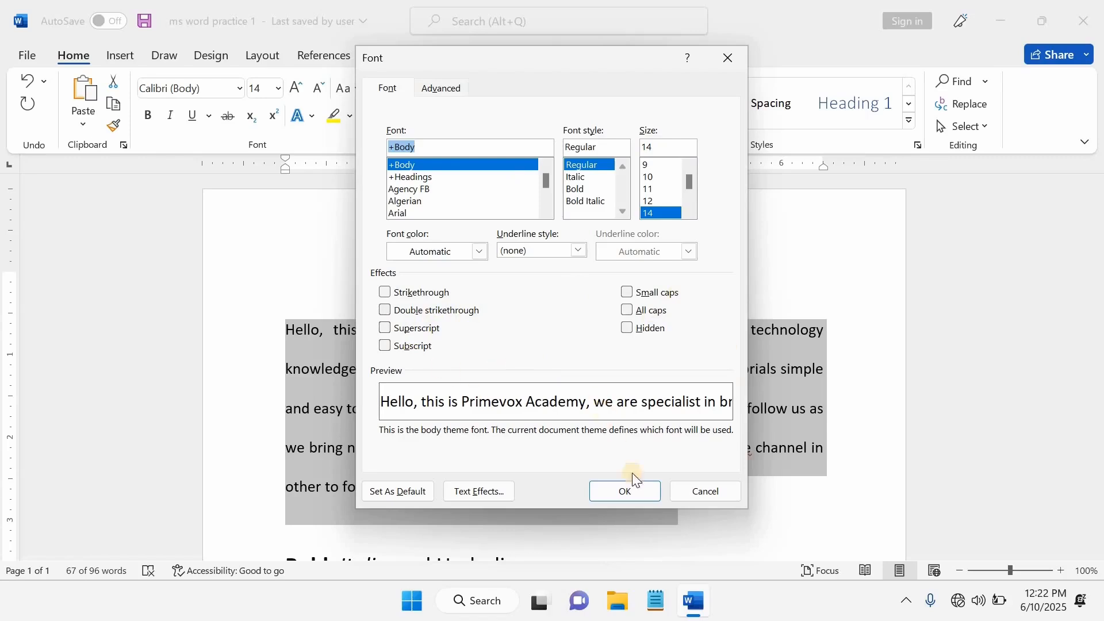
left_click(638, 490)
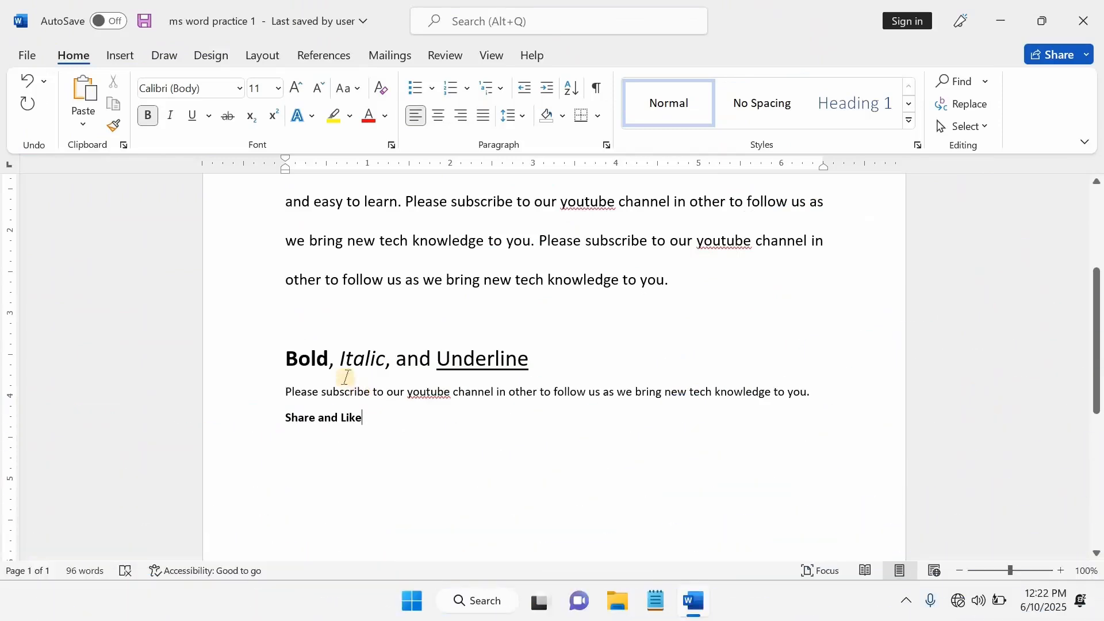
Split the "Share and Like" line into separate "Share" and "Like" lines.
left_click(340, 358)
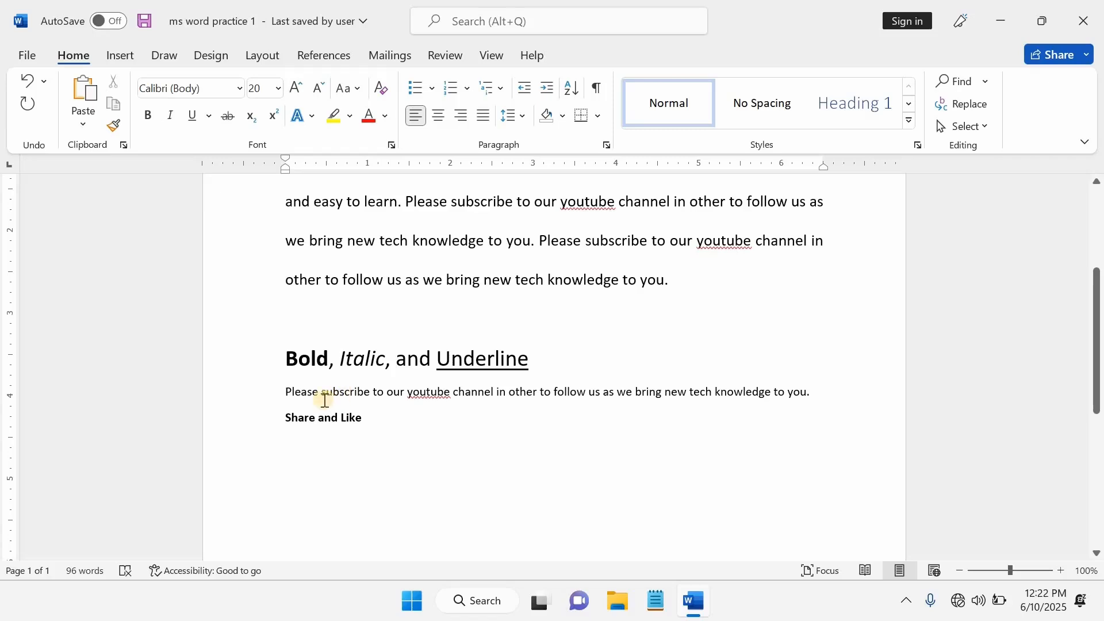
left_click(319, 417)
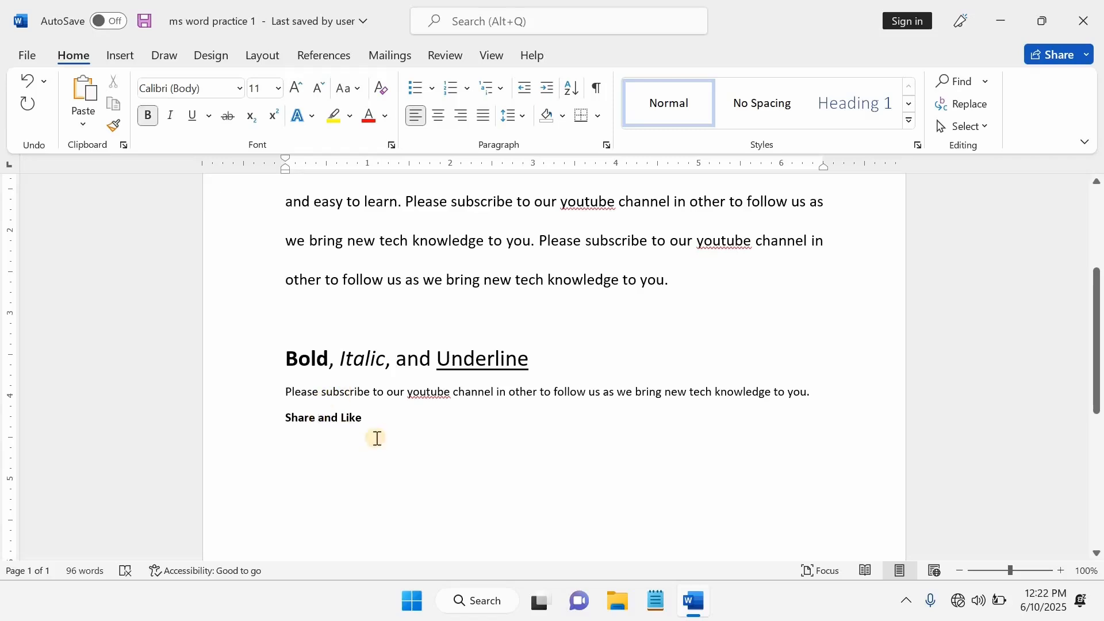
key("Return")
key("Delete")
key("Delete")
key("Delete")
key("Delete")
Add a new line "Comment" below "Like".
left_click(306, 444)
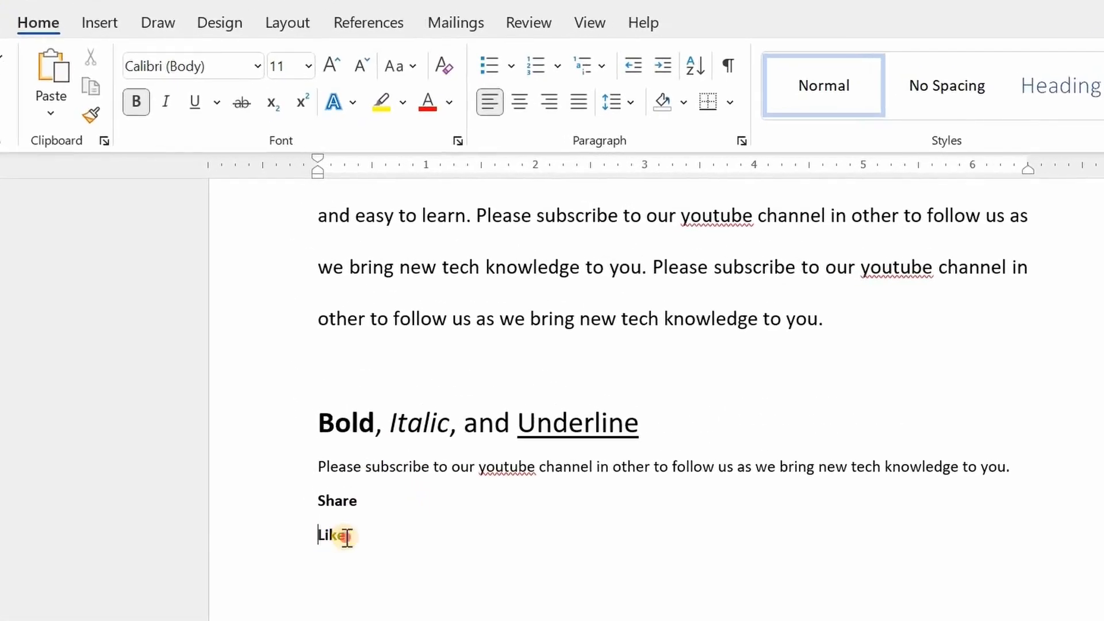
key("Return")
type("Comment")
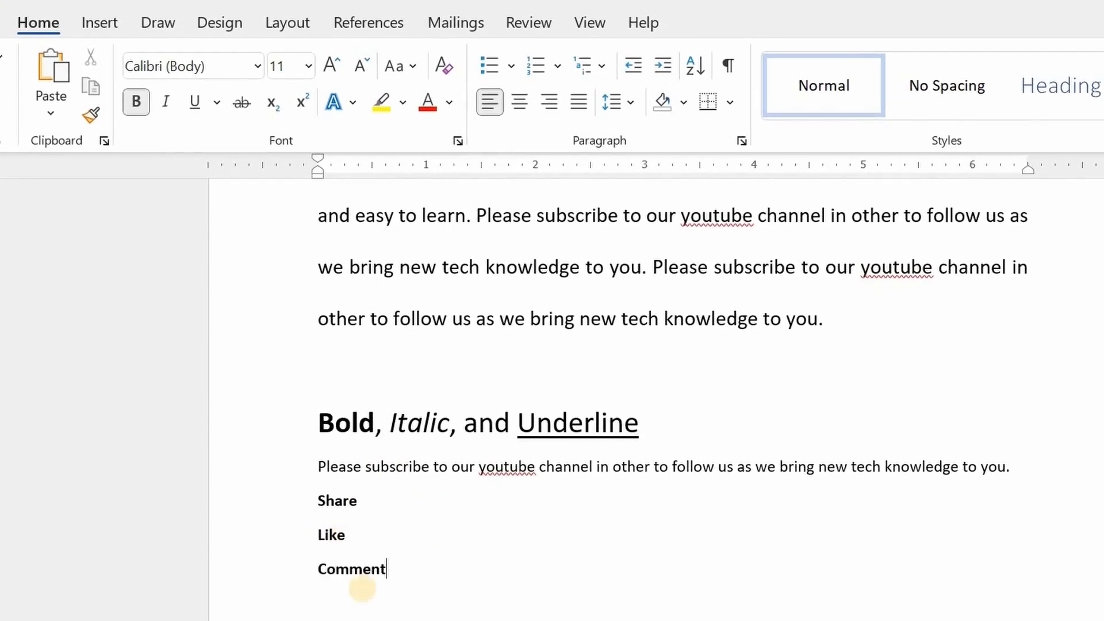